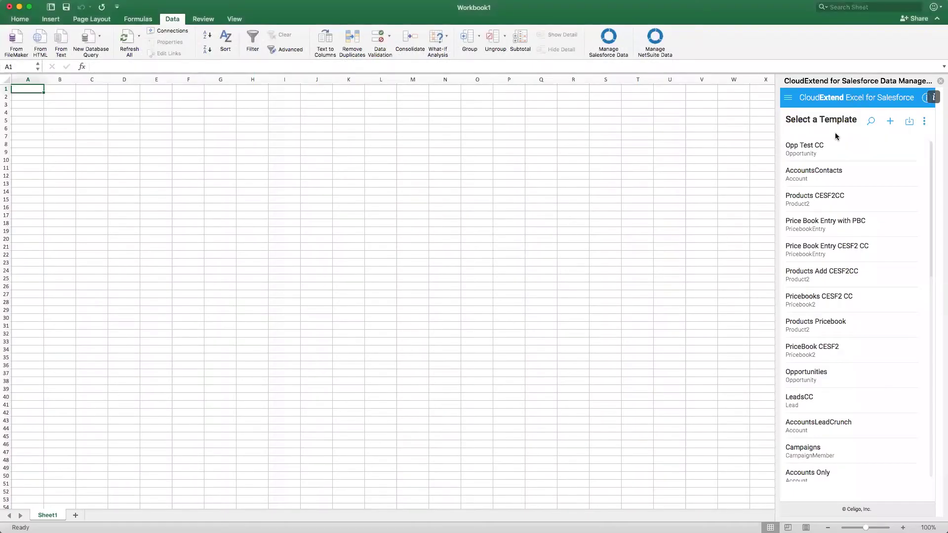
Step: Reveal CloudExtend's navigation drawer with Templates, Reports, Account Settings, Trash, Help and Sign out
mouse_move(858, 139)
mouse_move(835, 208)
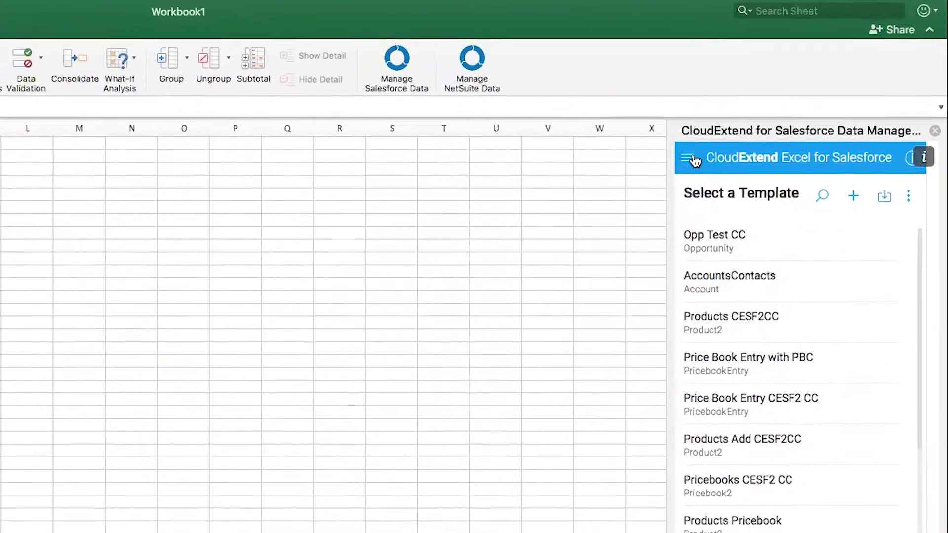
Step: Visit CloudExtend's Reports, Account Settings and Trash pages in turn from the navigation drawer
left_click(789, 98)
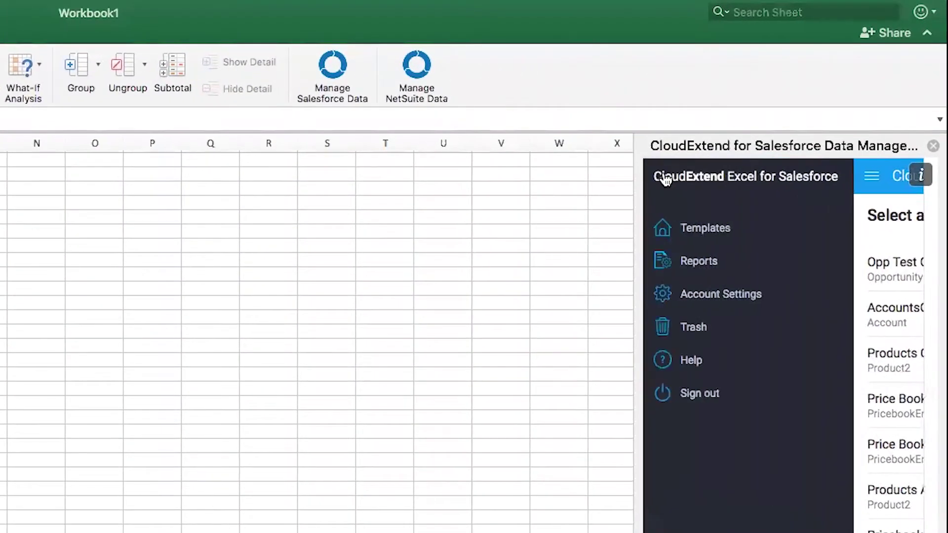
left_click(707, 267)
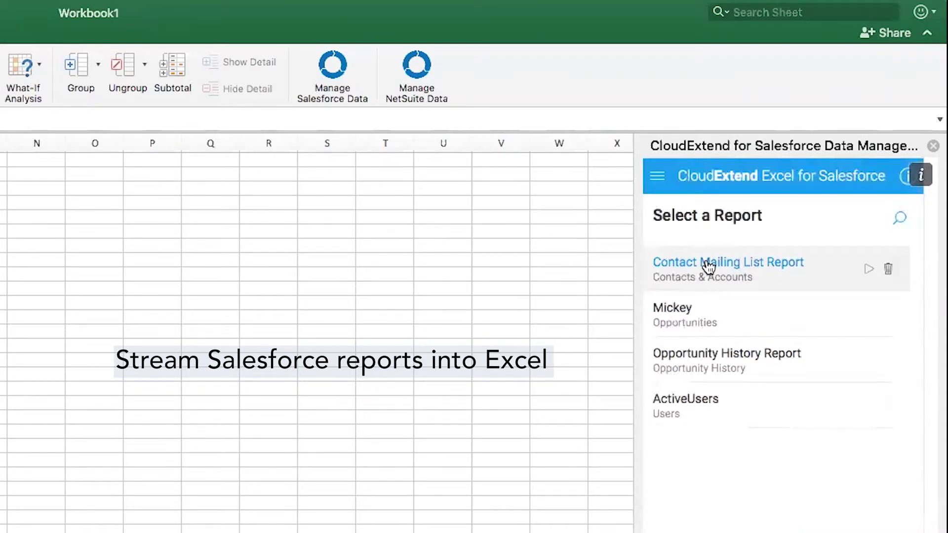
left_click(658, 179)
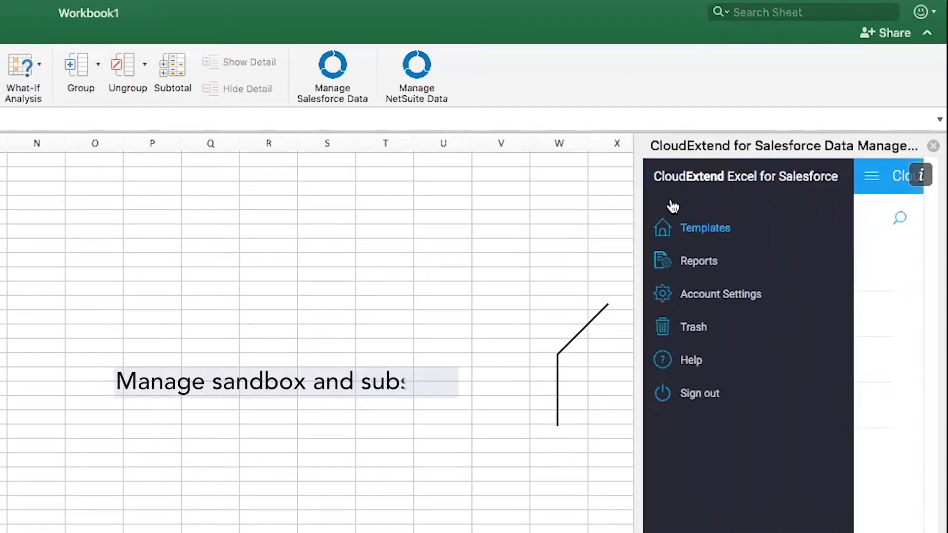
left_click(703, 294)
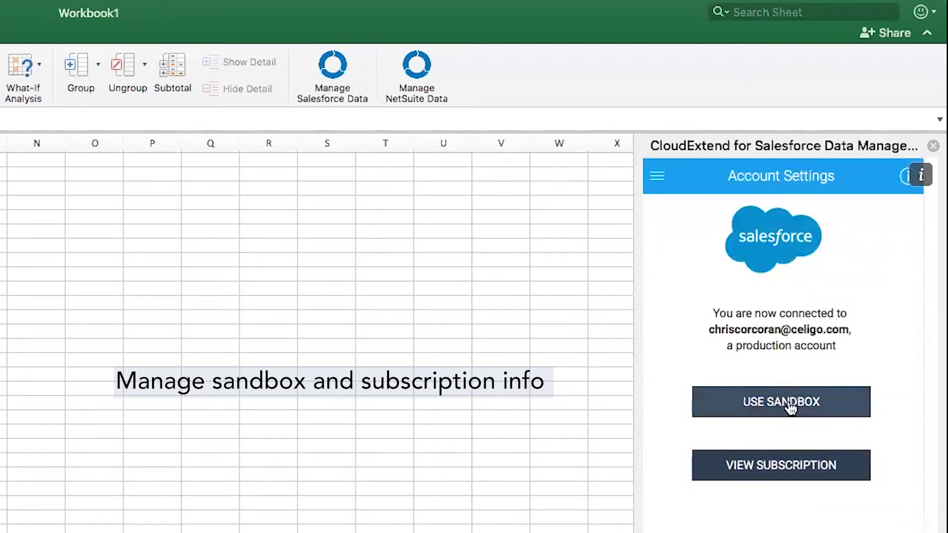
left_click(658, 180)
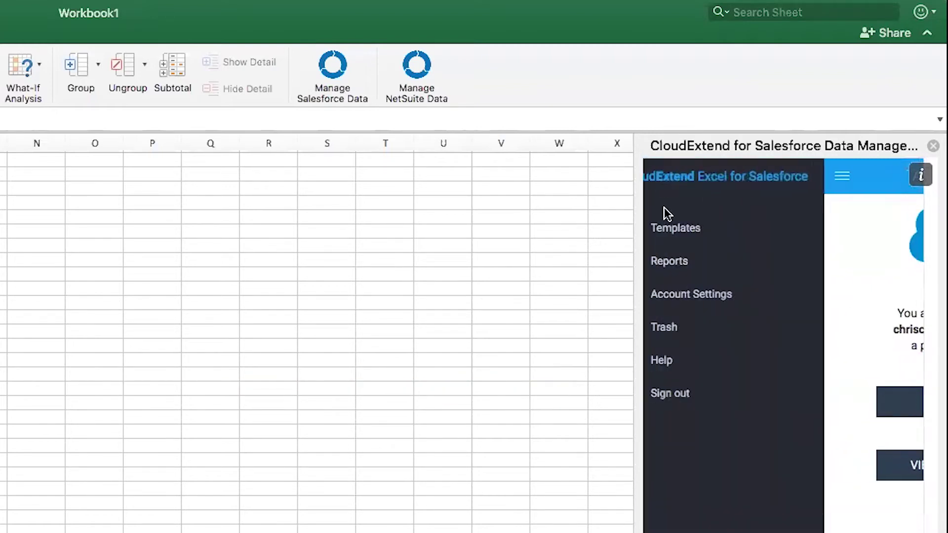
left_click(694, 330)
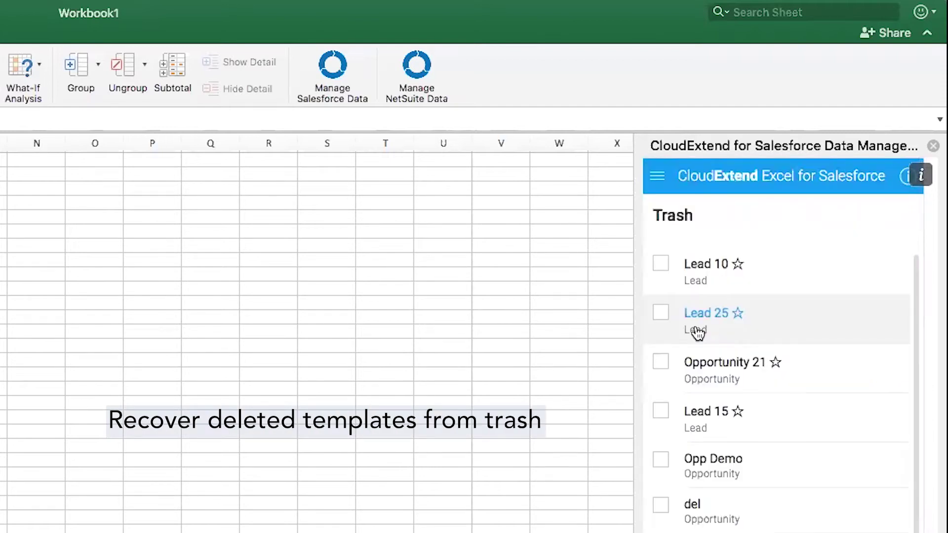
left_click(659, 176)
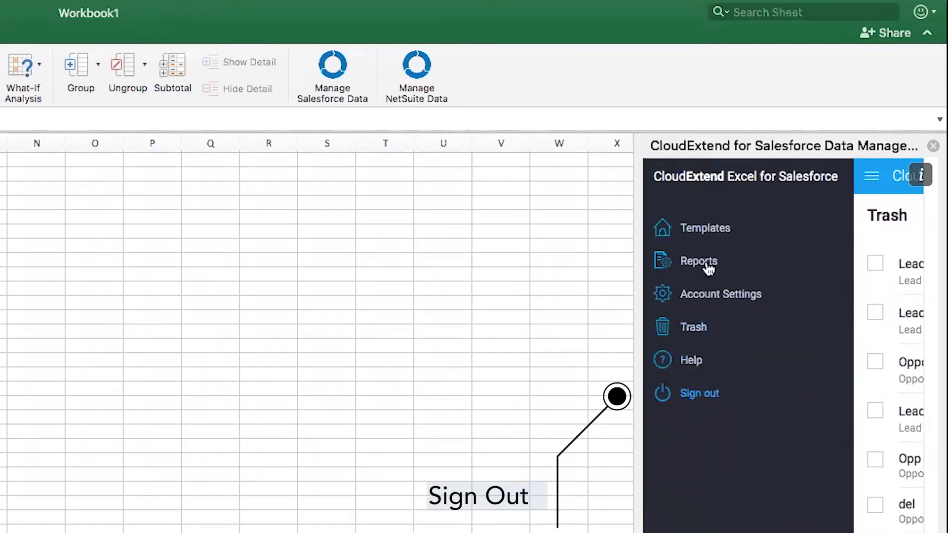
Step: Back on Templates, search the template list for 'le', then clear the search
left_click(691, 230)
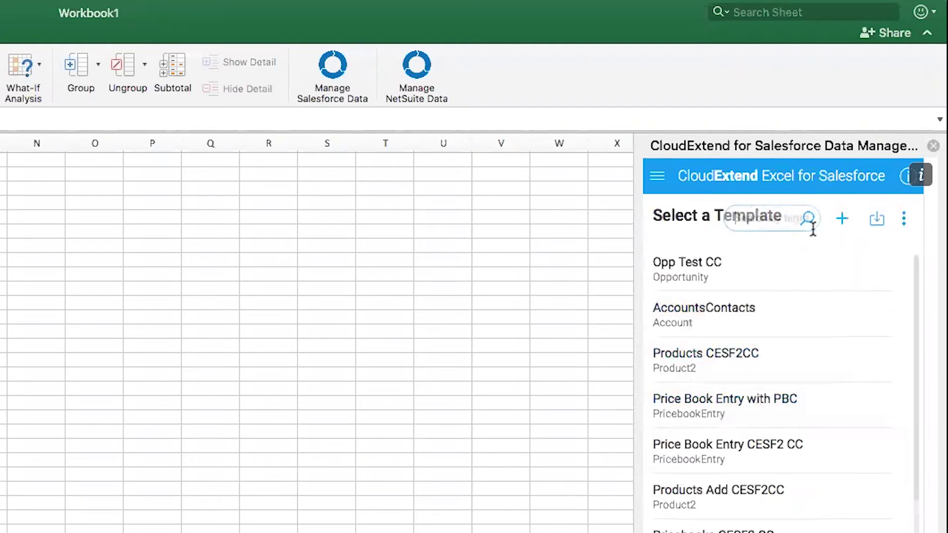
left_click(808, 220)
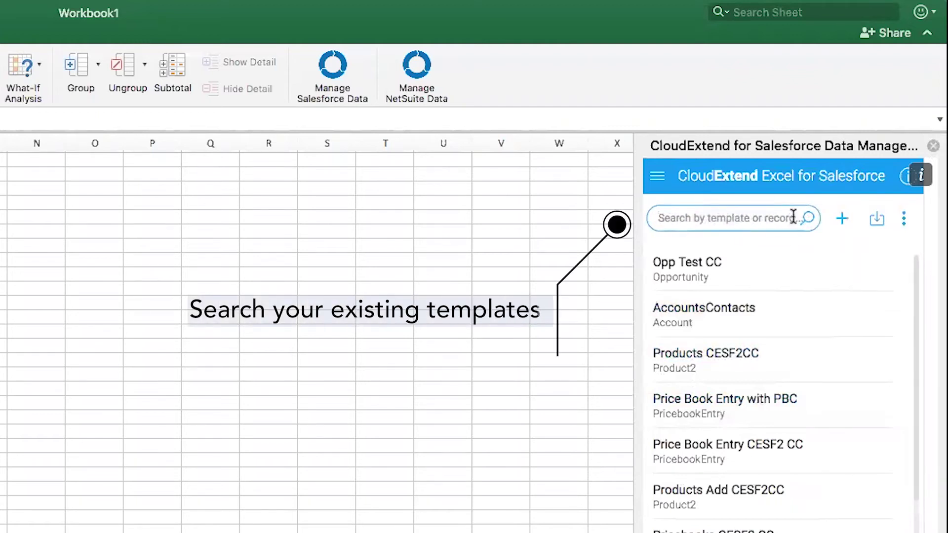
type("lead")
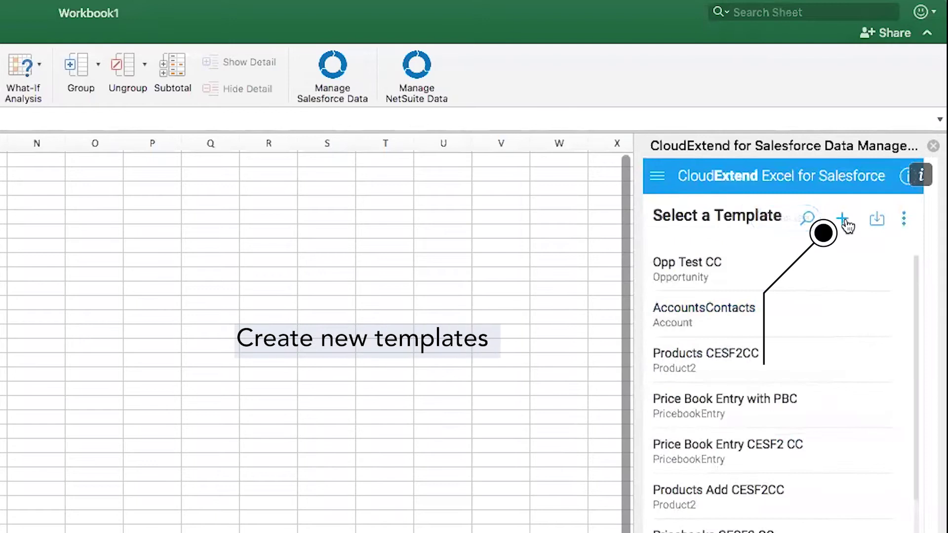
left_click(843, 218)
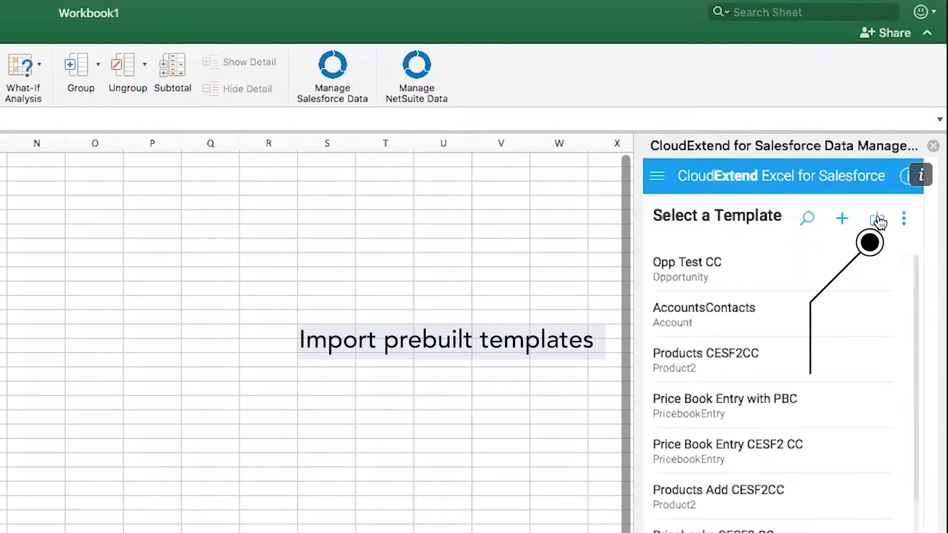
Step: Look at the Import Template view, then delete Opp Test CC using Delete Template(s)
left_click(876, 219)
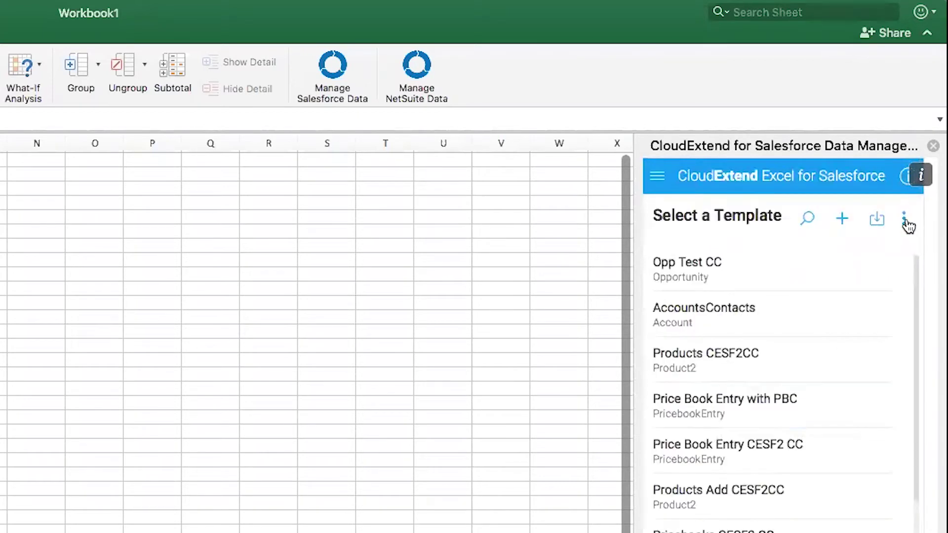
left_click(904, 220)
left_click(852, 251)
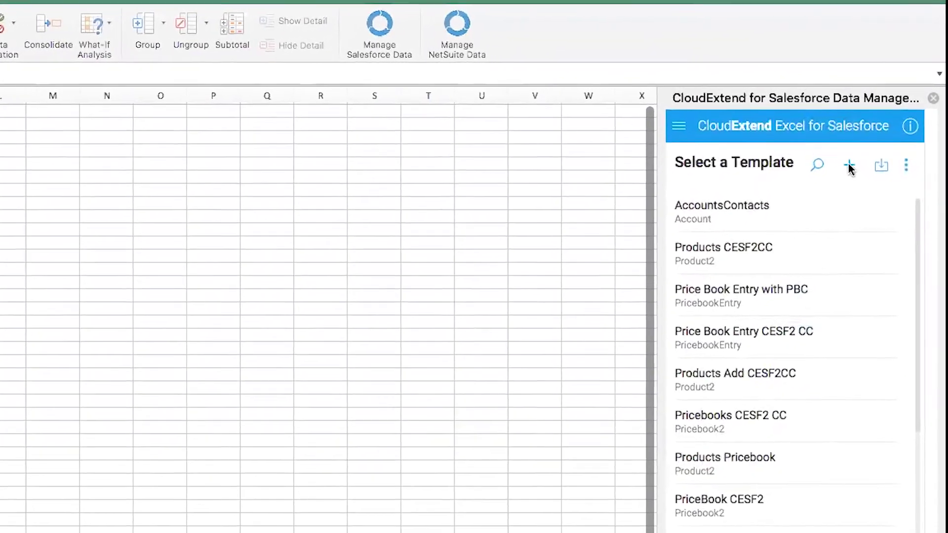
Step: Start a new template and filter its record types by 'opp' to five Opportunity entries
left_click(844, 172)
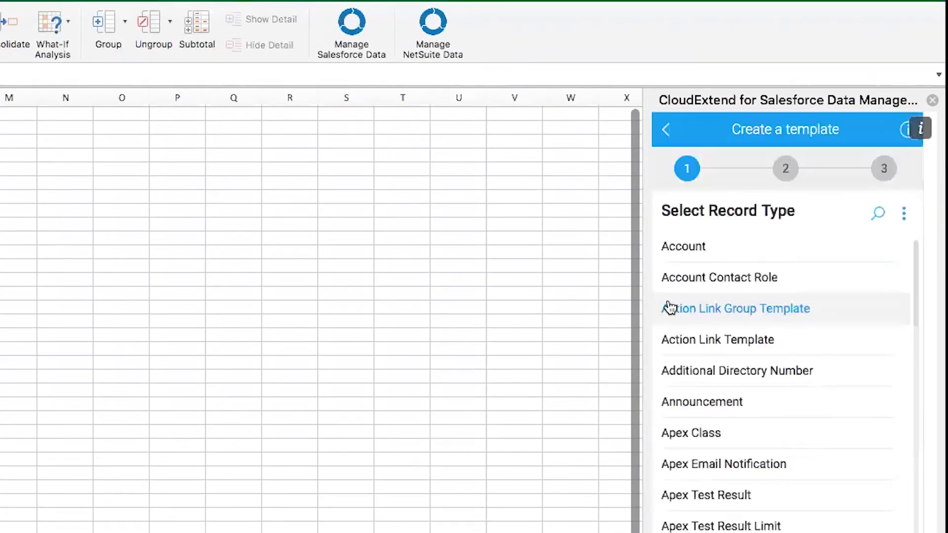
left_click(876, 213)
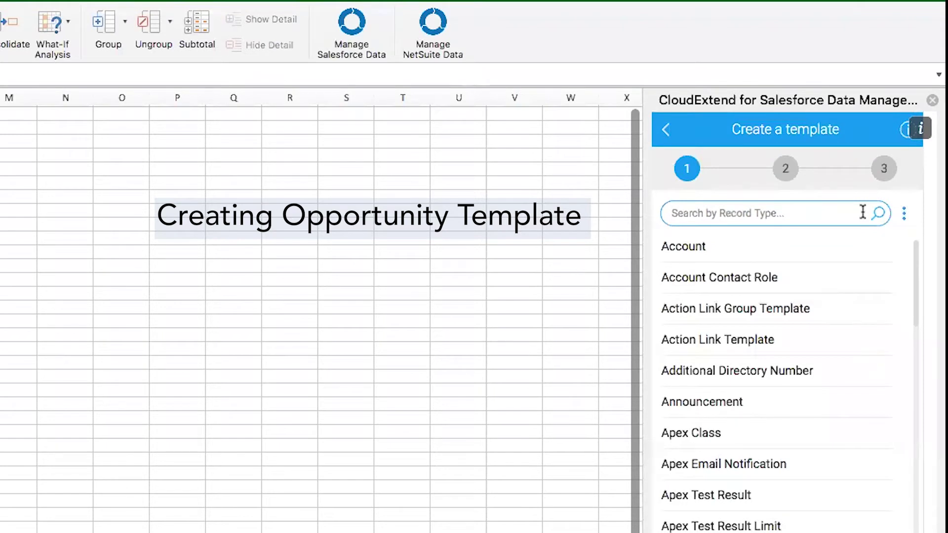
type("opp")
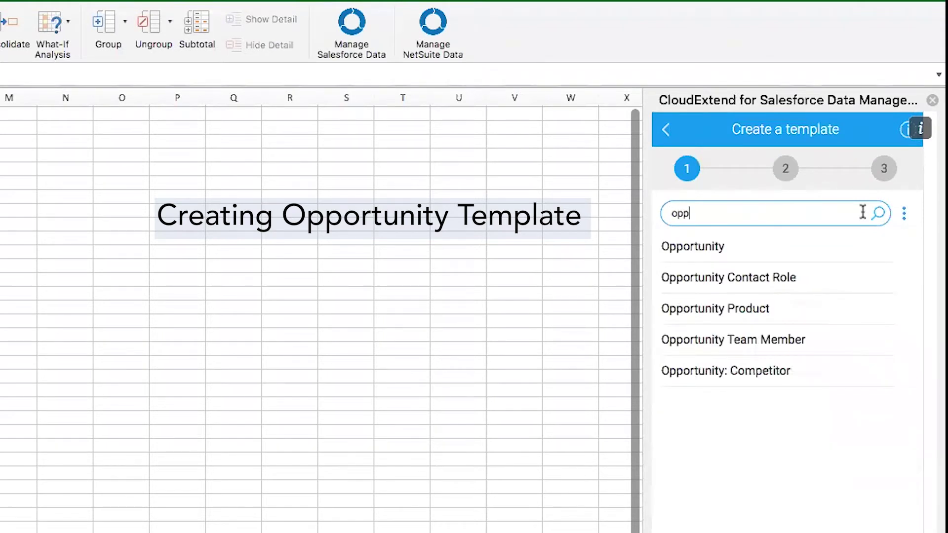
Step: Choose Opportunity as the record type and add the Name field
left_click(693, 246)
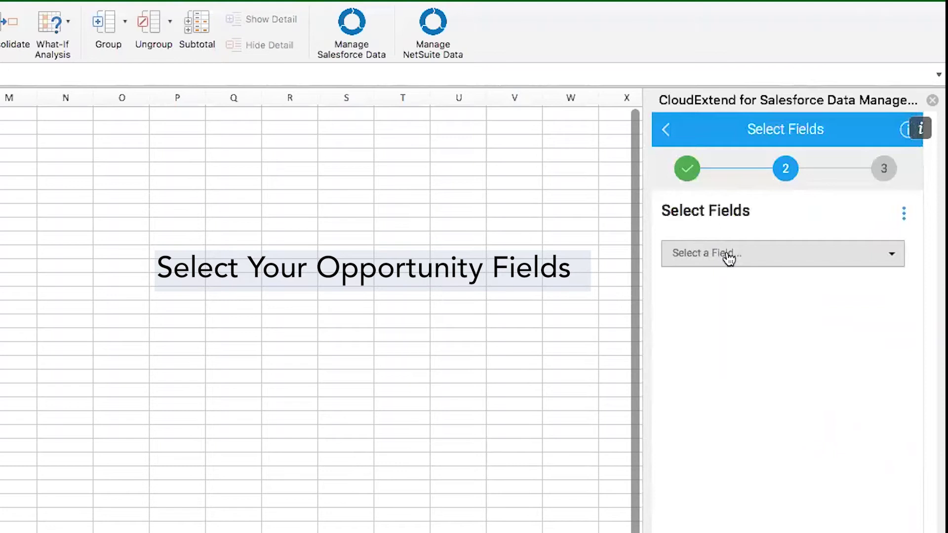
left_click(746, 256)
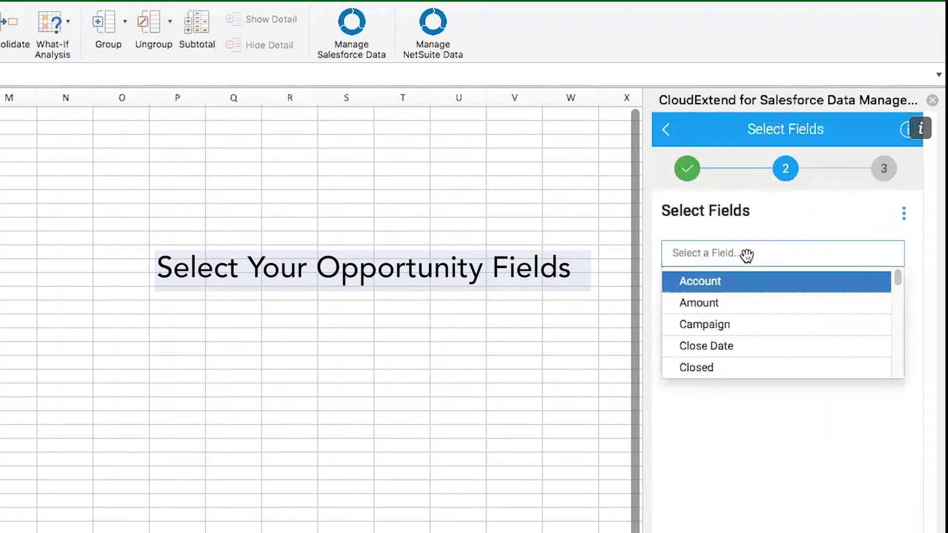
mouse_move(897, 279)
left_mouse_down()
mouse_move(900, 360)
mouse_move(907, 279)
left_mouse_up()
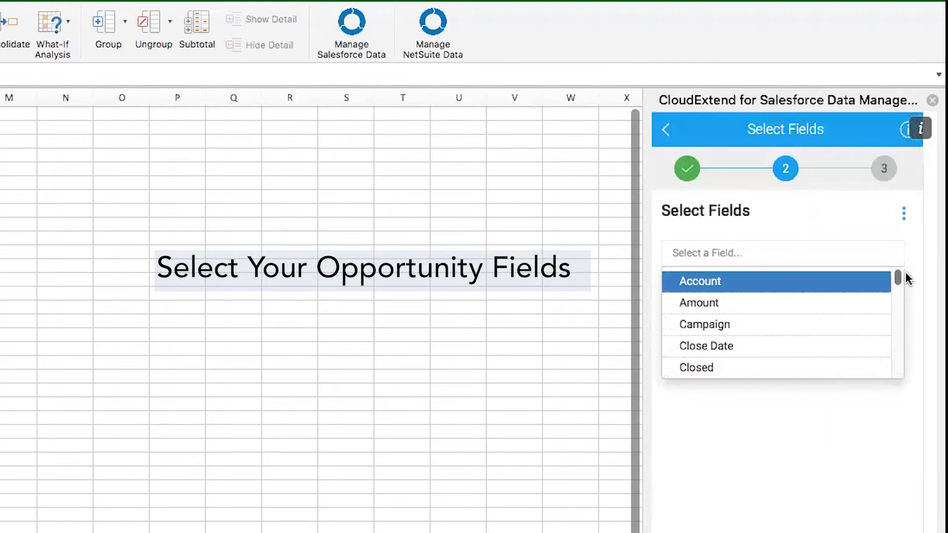
left_click(785, 253)
type("name")
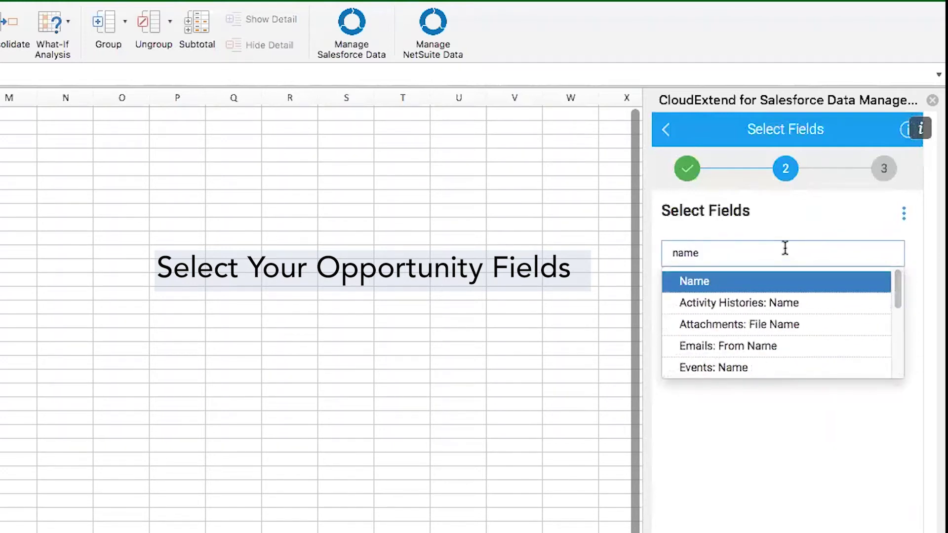
left_click(718, 282)
Step: Add the Owner, Amount and Close Date fields to the template
left_click(714, 285)
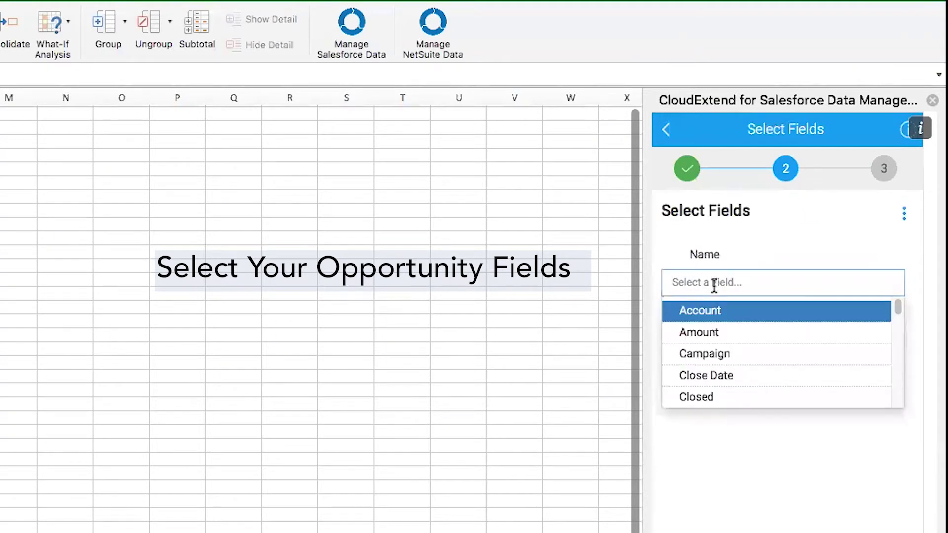
type("own")
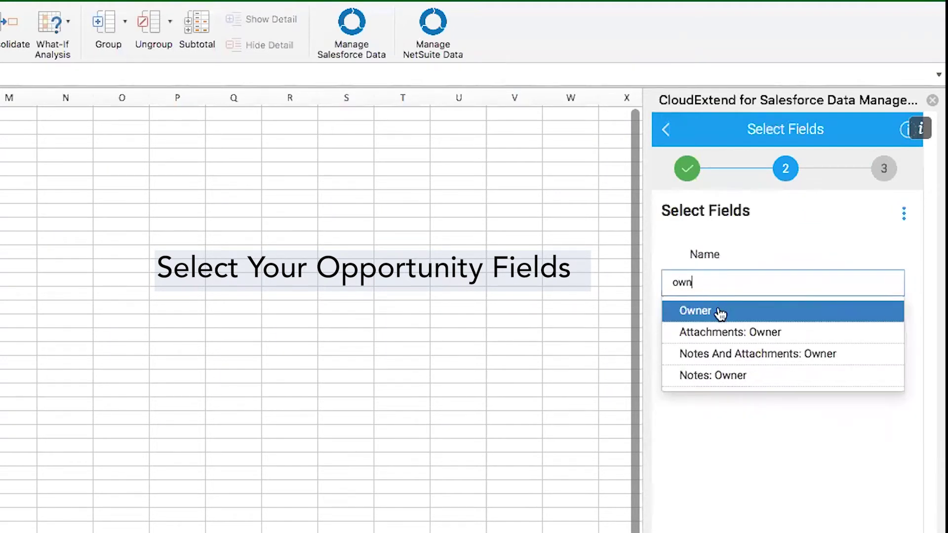
left_click(720, 313)
left_click(715, 311)
type("am")
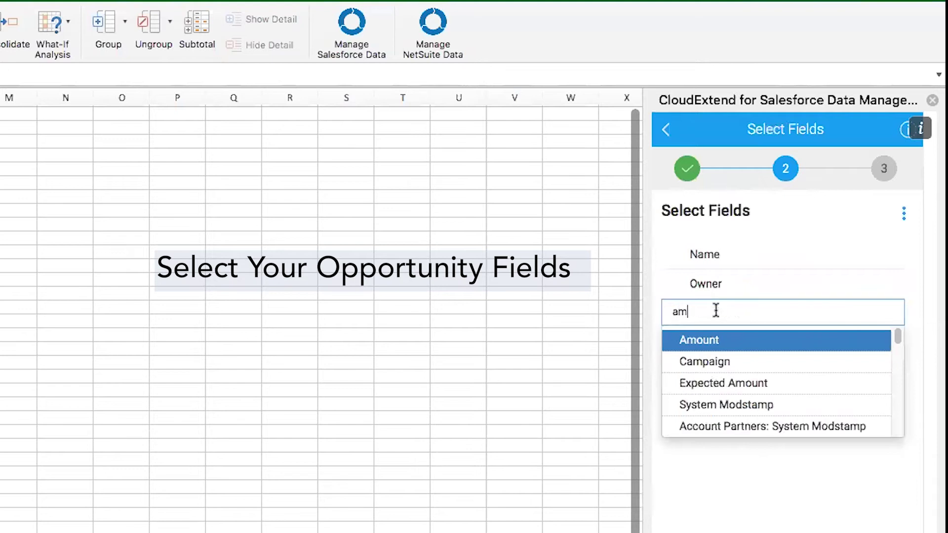
type("ount")
key("Return")
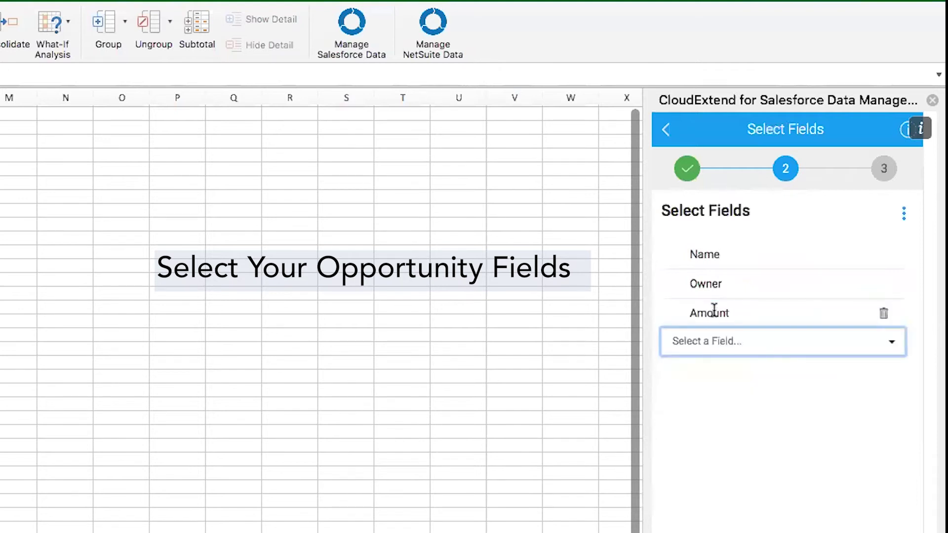
type("cs")
key("BackSpace")
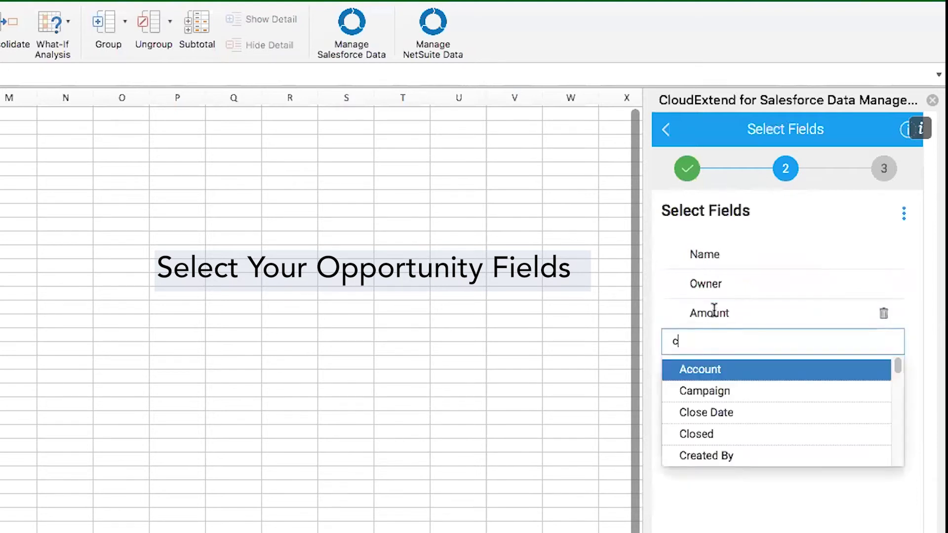
type("lo")
key("Return")
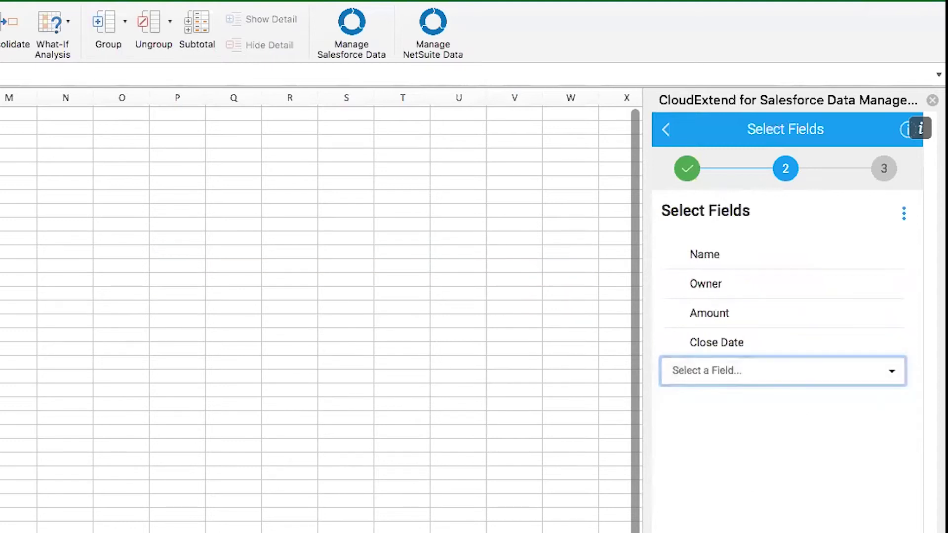
Step: Name the Opportunity template OppDemoA on step 3 and save it
left_click(711, 512)
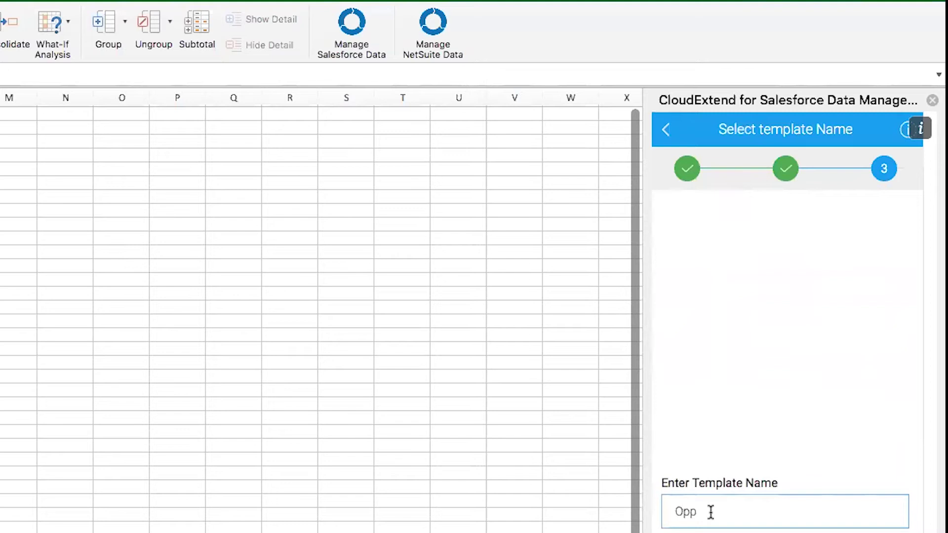
type("Opp")
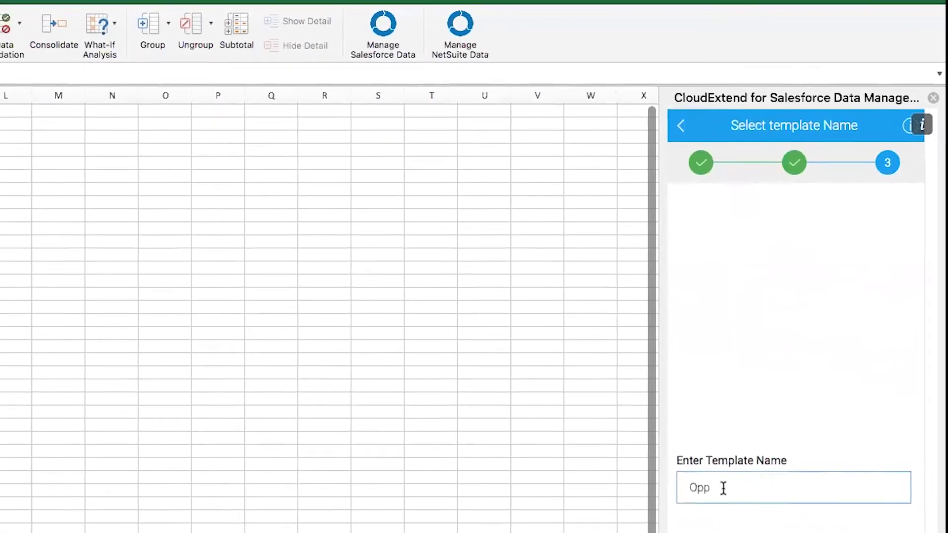
type("DemoA")
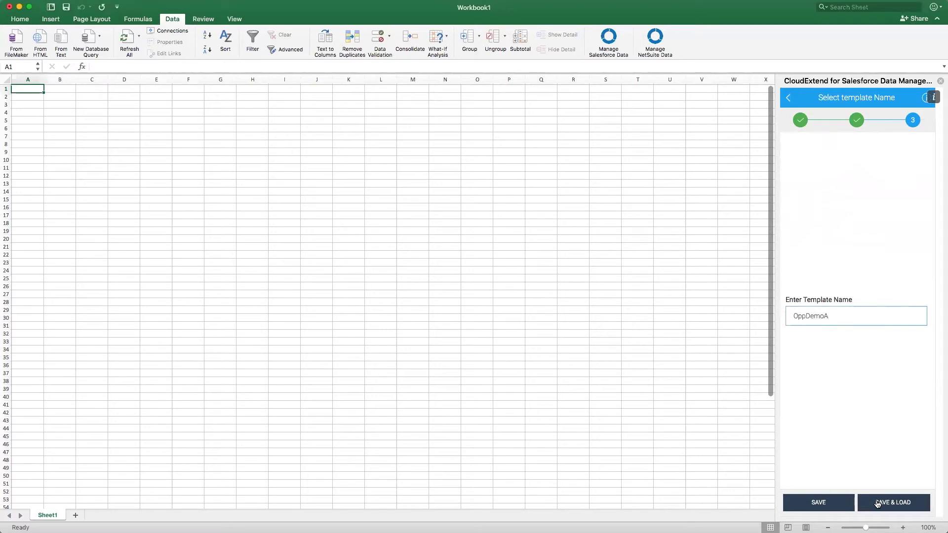
left_click(822, 503)
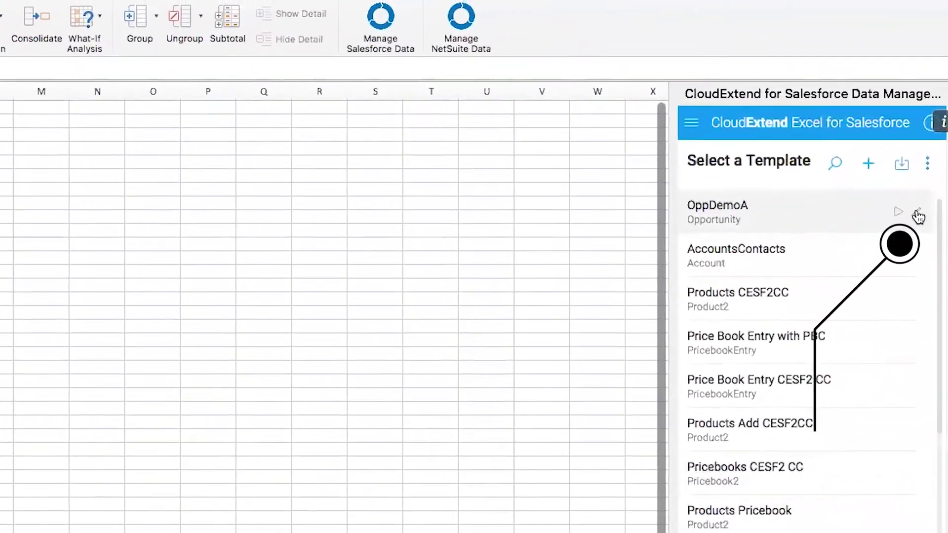
Step: Add Description to OppDemoA and order fields Owner, Name, Amount, Description, Close Date
left_click(928, 177)
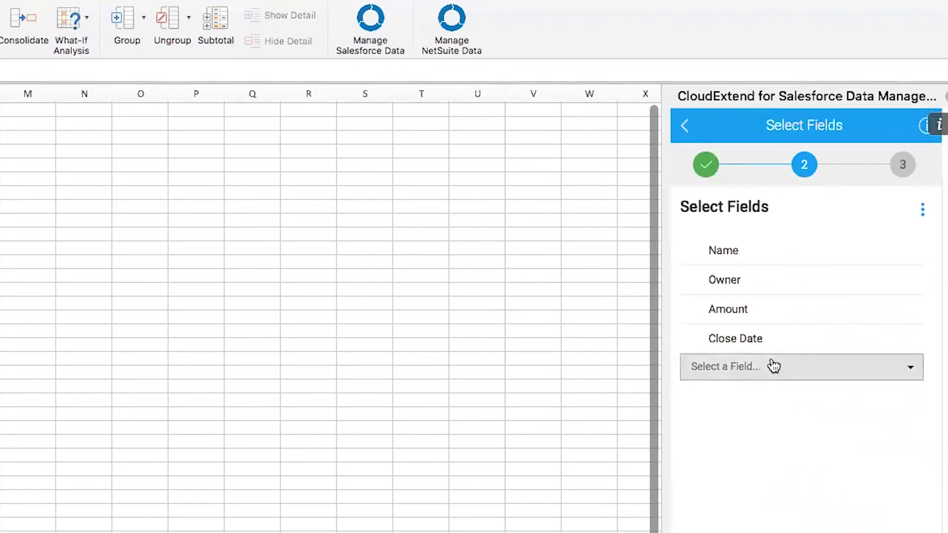
left_click(752, 366)
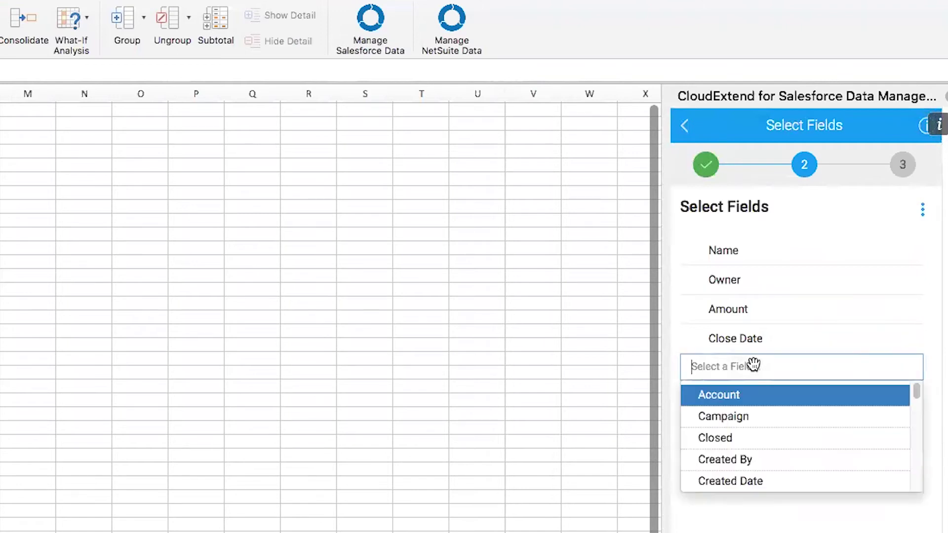
type("des")
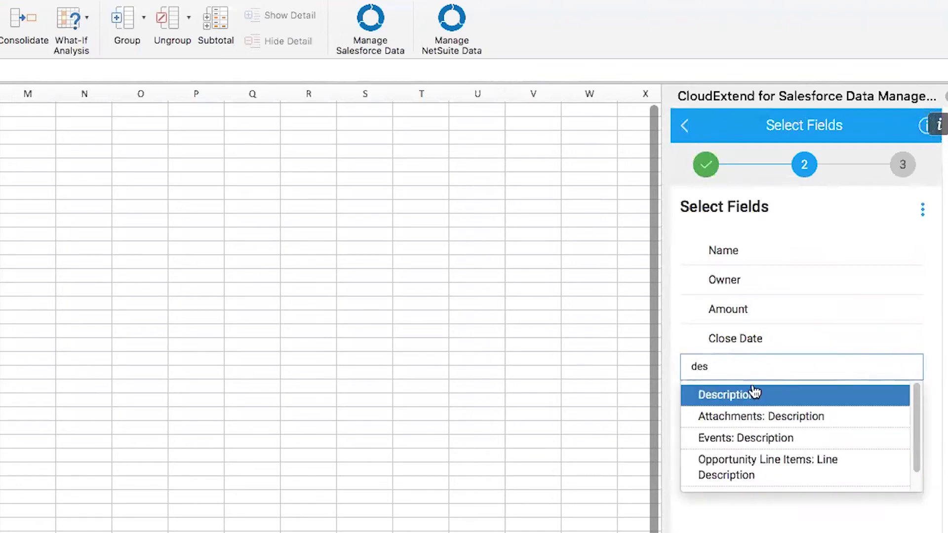
left_click(754, 398)
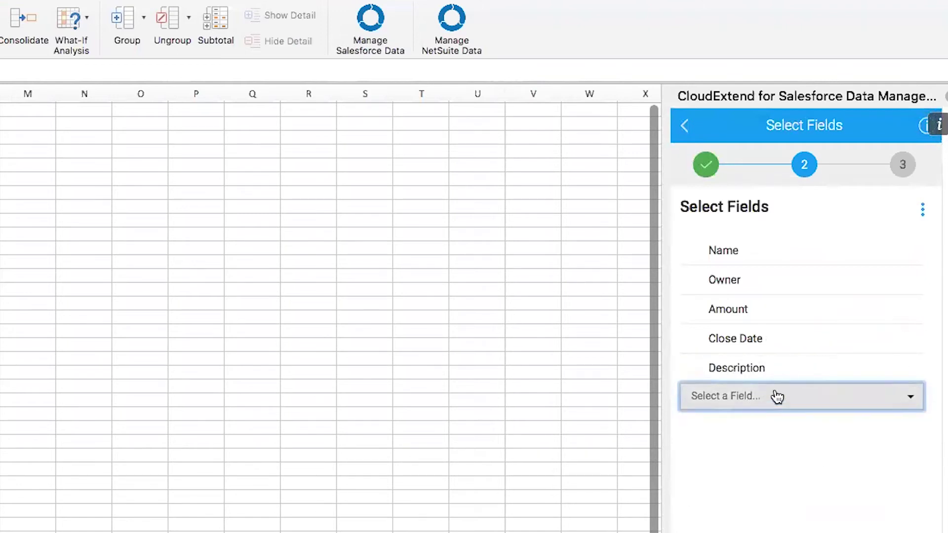
left_click_drag(721, 286, 724, 245)
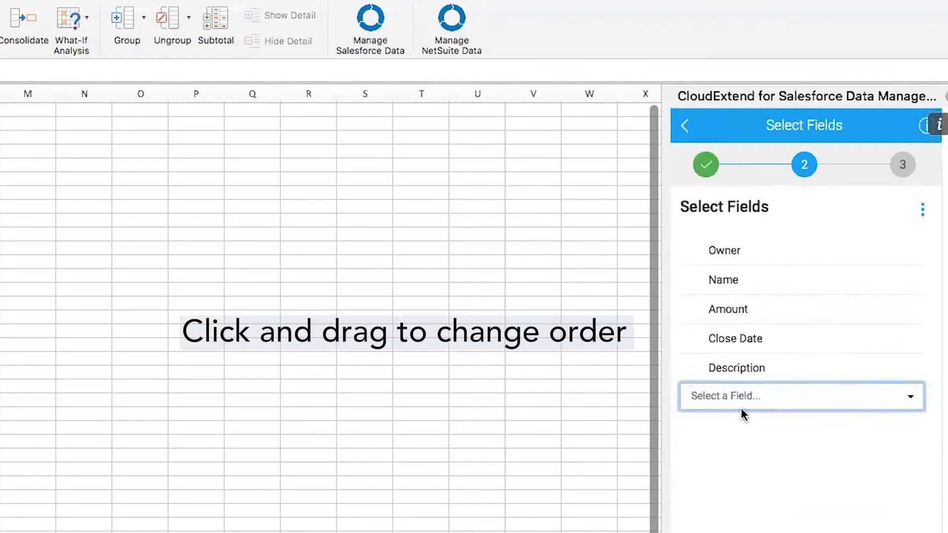
left_click_drag(742, 338, 753, 395)
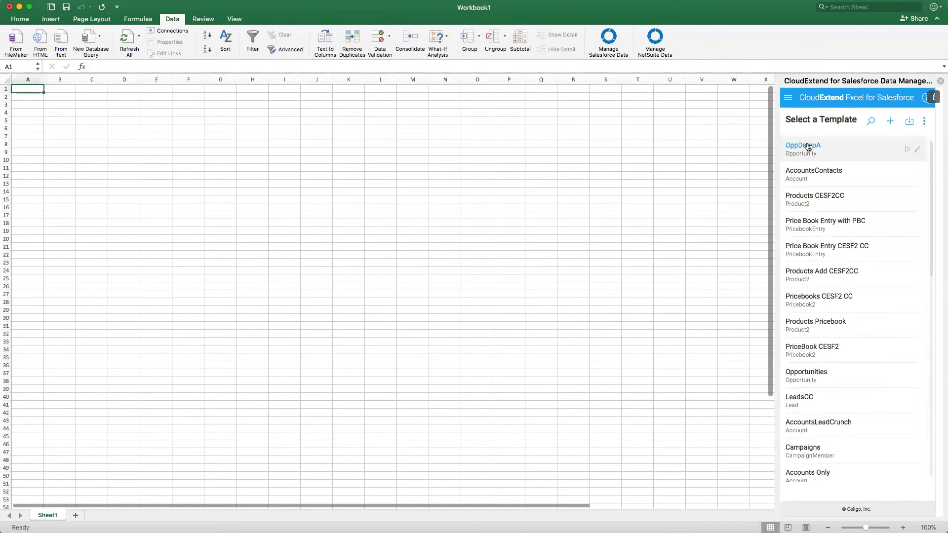
Step: Load OppDemoA onto Sheet1, agreeing to clear the worksheet first
left_click(808, 147)
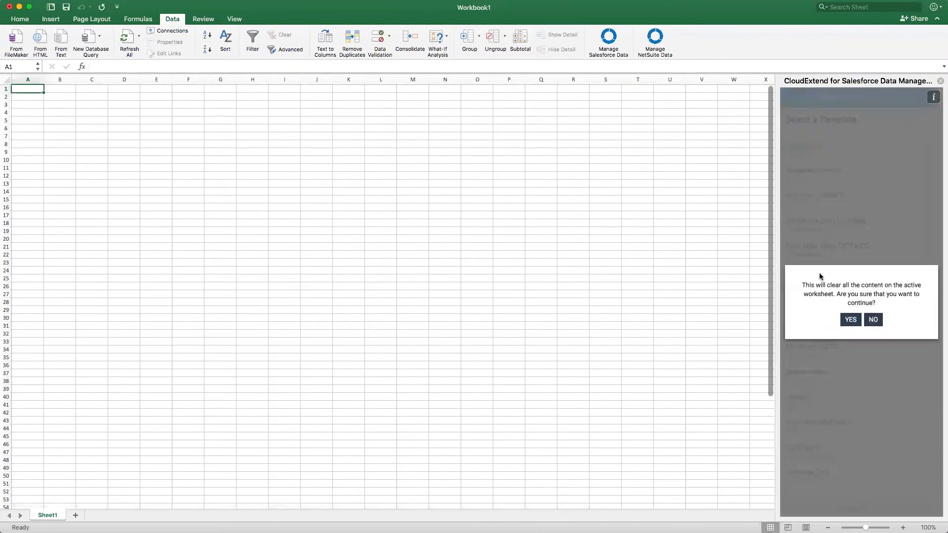
left_click(850, 320)
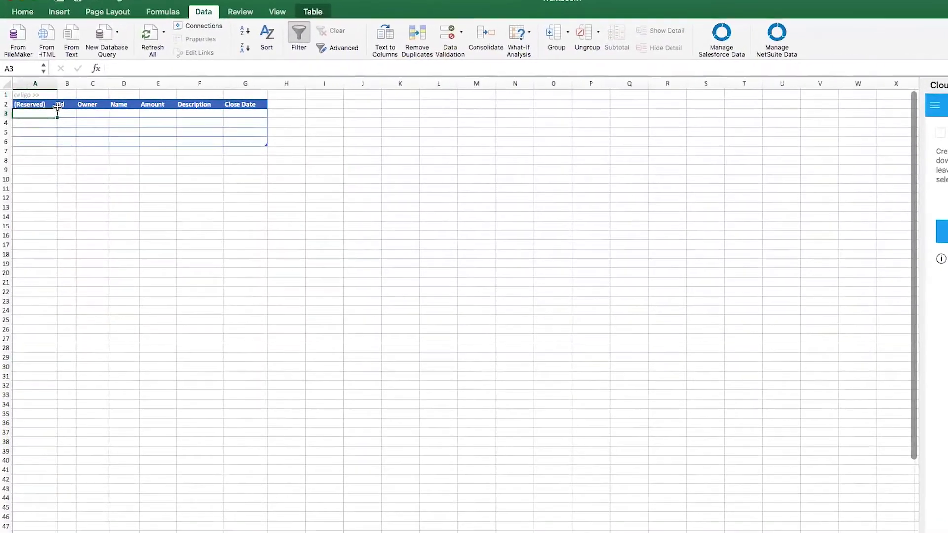
Step: Inspect the CloudExtend field formula stored in cell B1
left_click(69, 94)
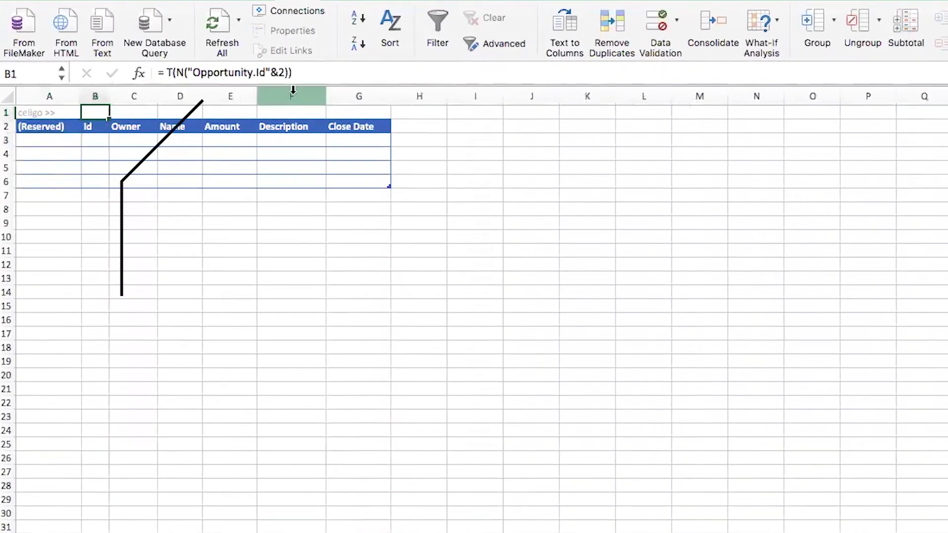
left_click(307, 69)
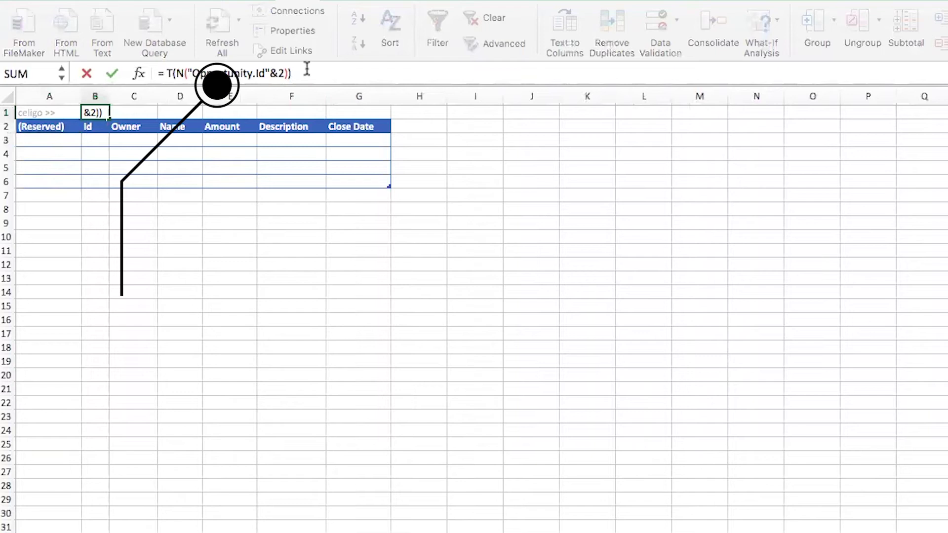
left_click(266, 167)
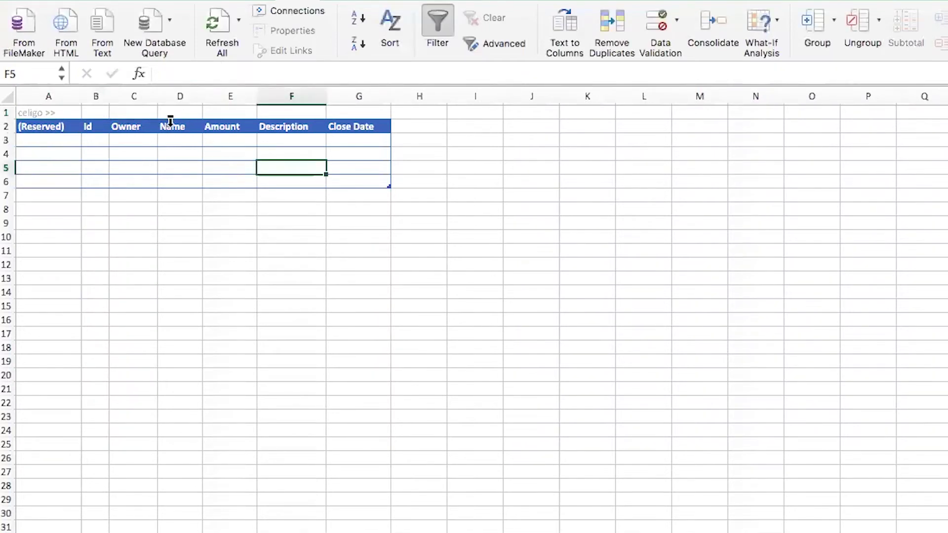
Step: Rename header G2 to 'Exp Close Date' and widen columns G and C (Owner)
left_click(356, 126)
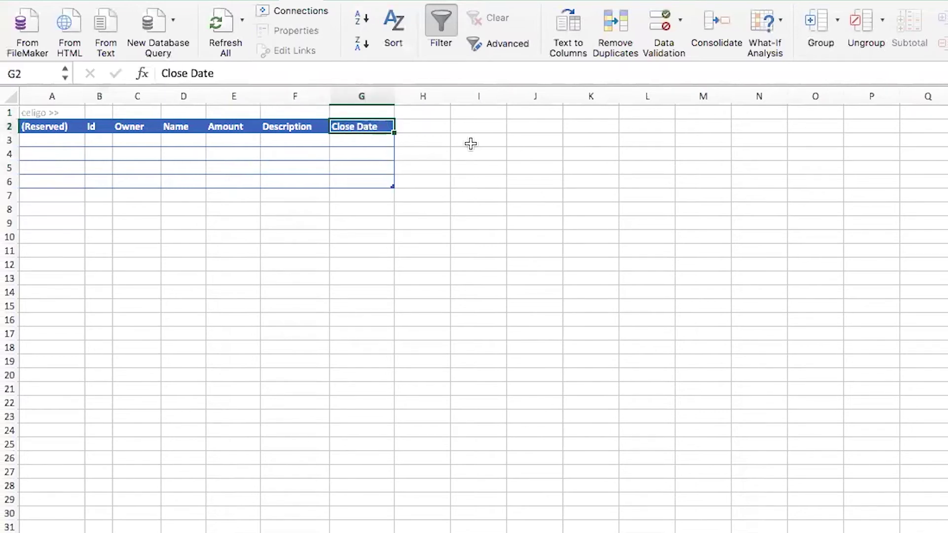
type("Exp Clos")
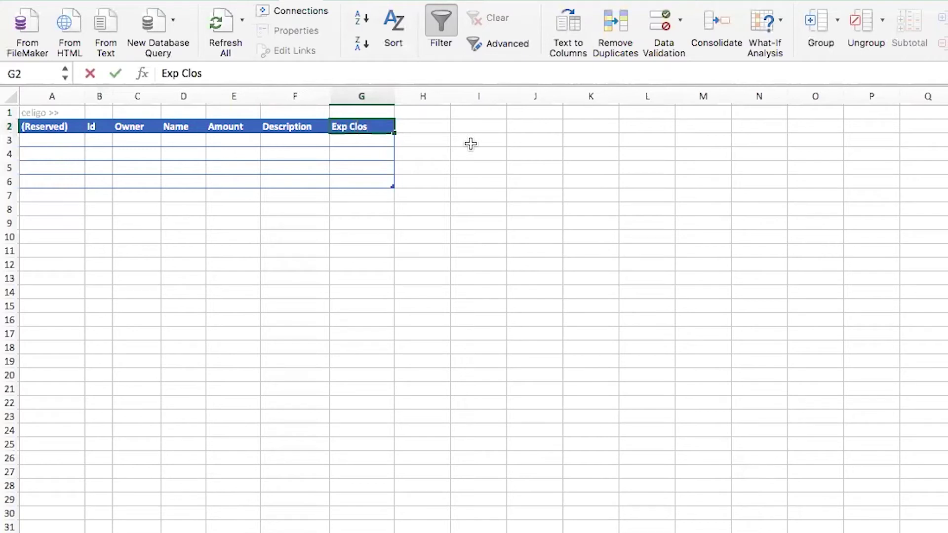
type("e Date")
key("Return")
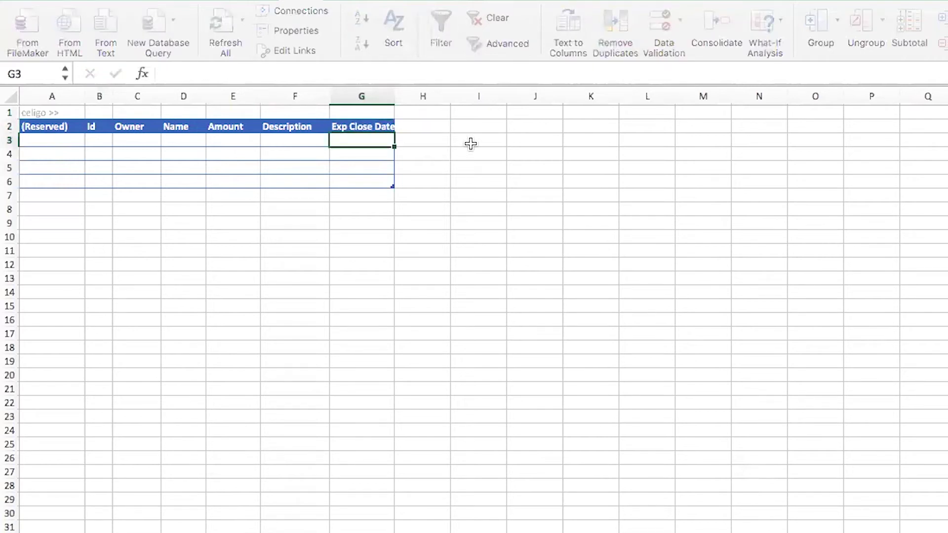
left_click_drag(395, 102, 413, 102)
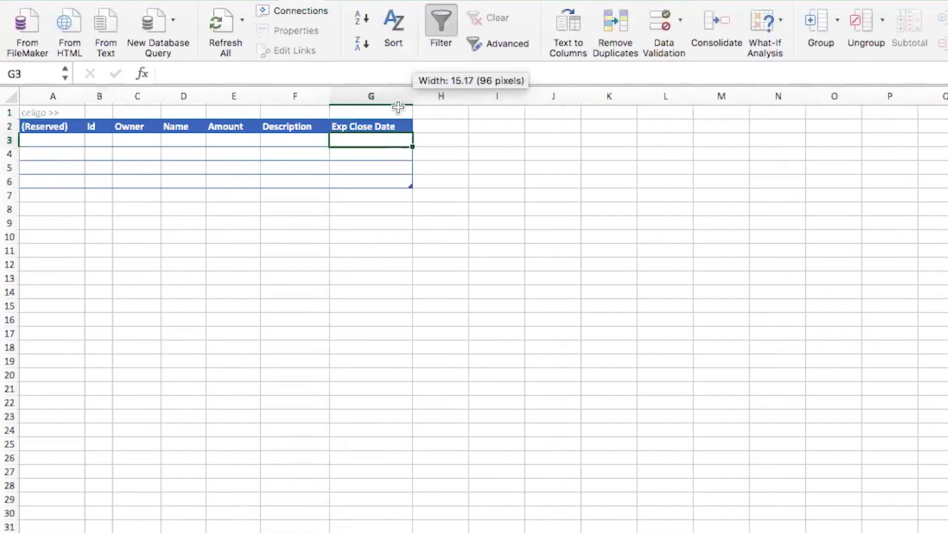
left_click(390, 112)
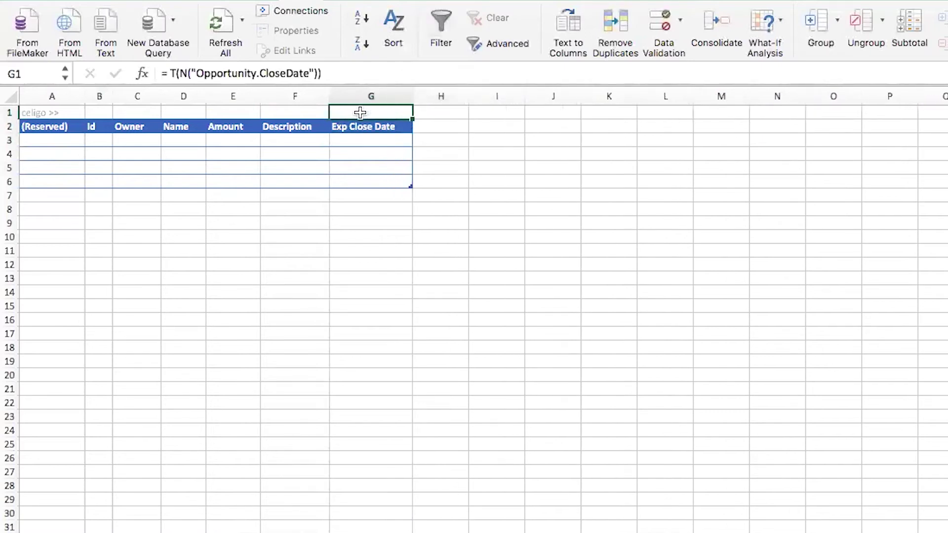
left_click_drag(161, 96, 193, 96)
left_click(189, 136)
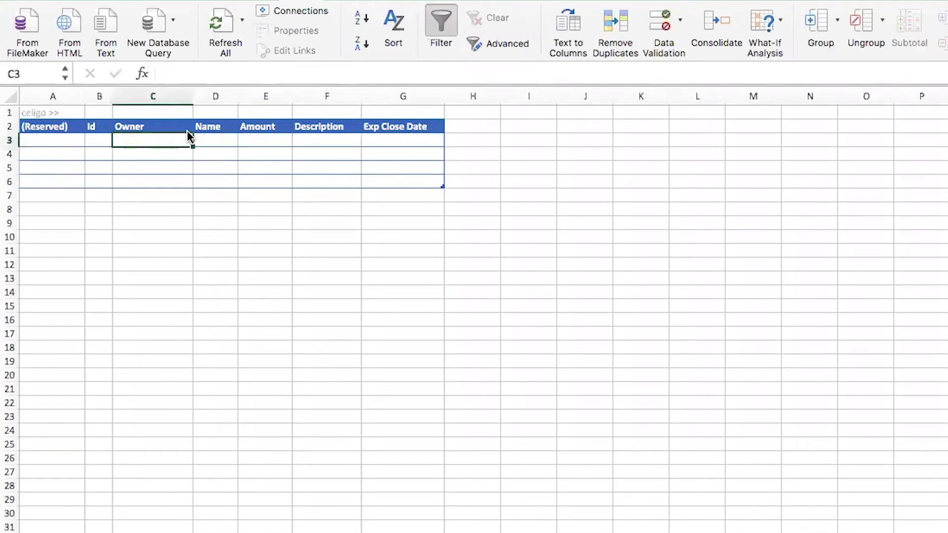
Step: Enter the owner's full name in C3 via autocomplete and check its stored value
type("just")
key("Tab")
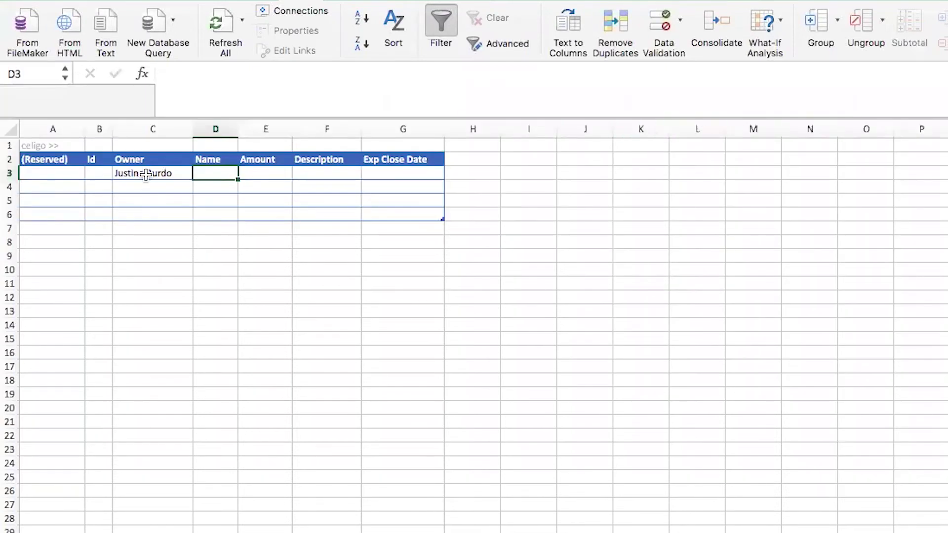
left_click(145, 173)
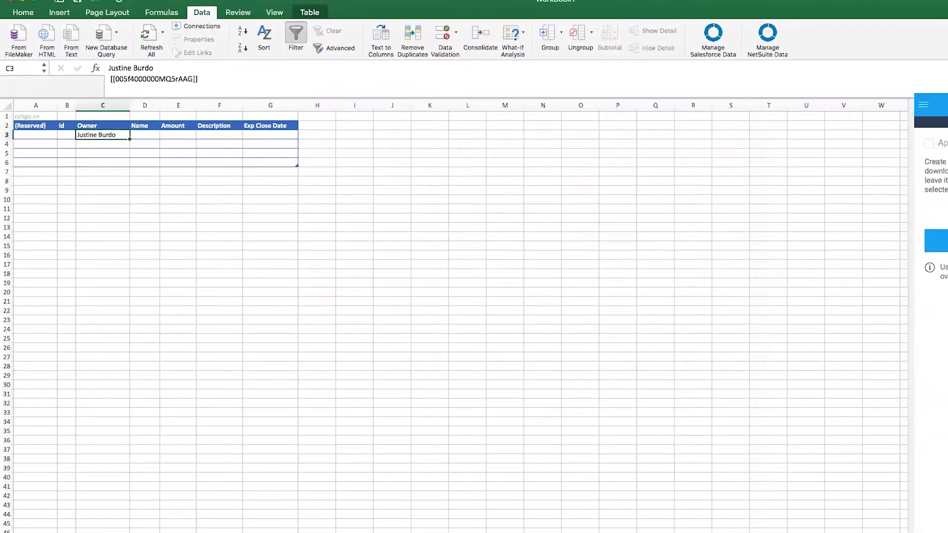
left_click(156, 134)
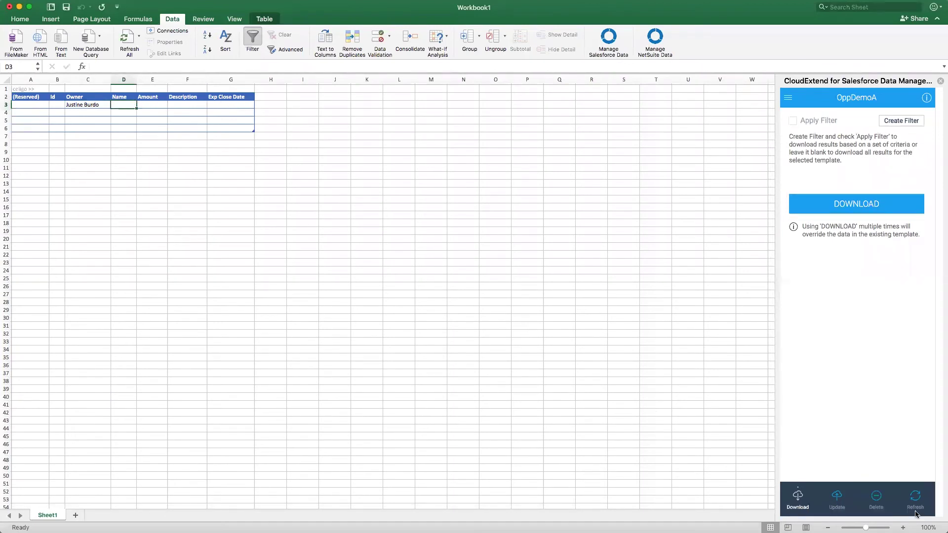
Step: Delete the owner name in cell C3 so the table's data rows are empty
left_click(73, 105)
key("Delete")
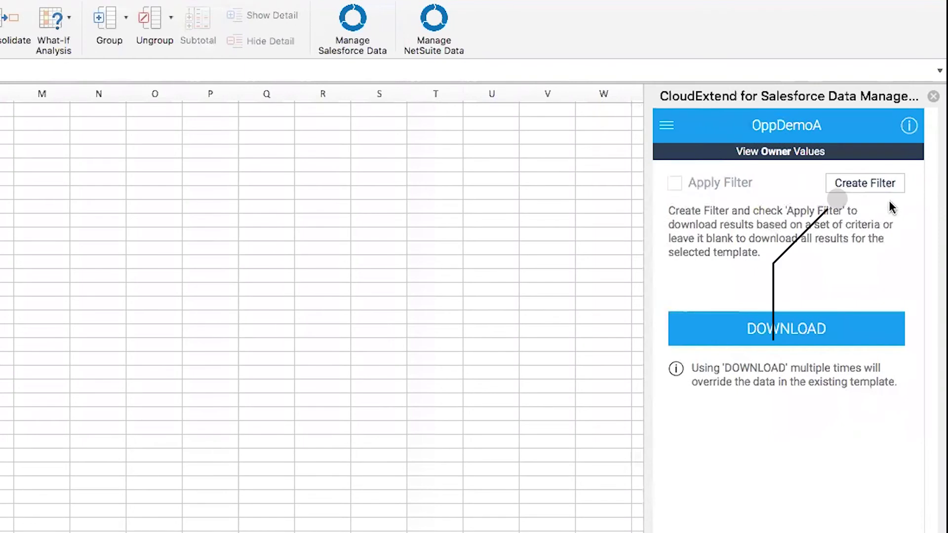
Step: Create a download filter with Rule 1 'Opportunity Owner equals' the chosen owner, then add Rule 2
left_click(840, 190)
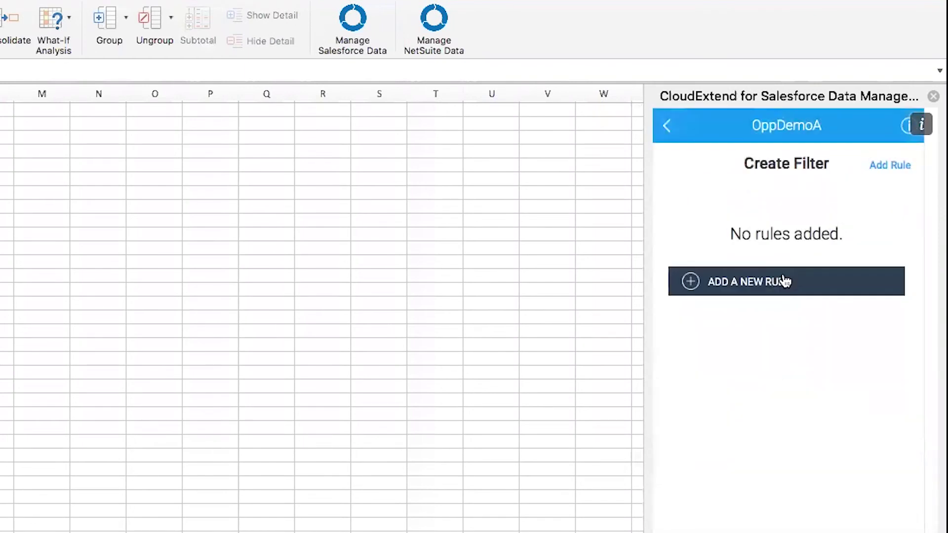
left_click(702, 282)
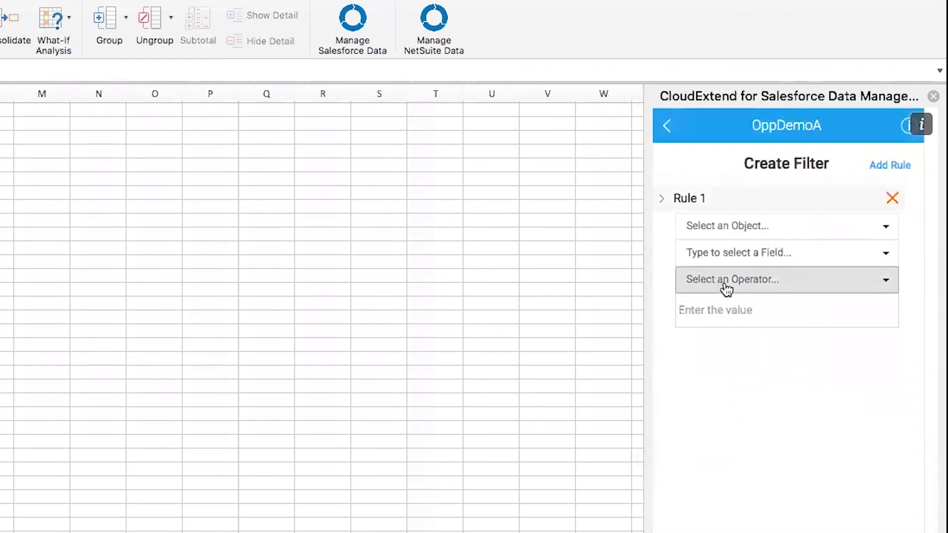
left_click(745, 231)
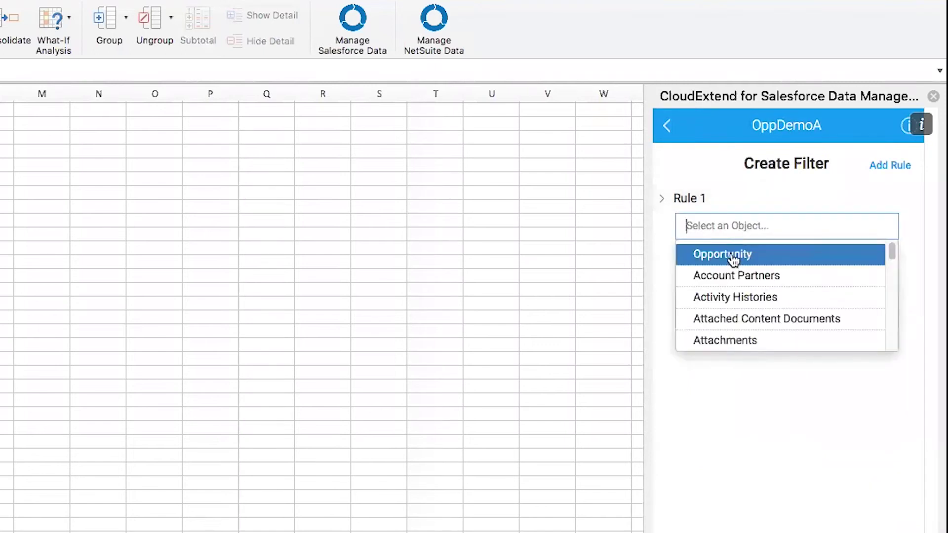
left_click(736, 255)
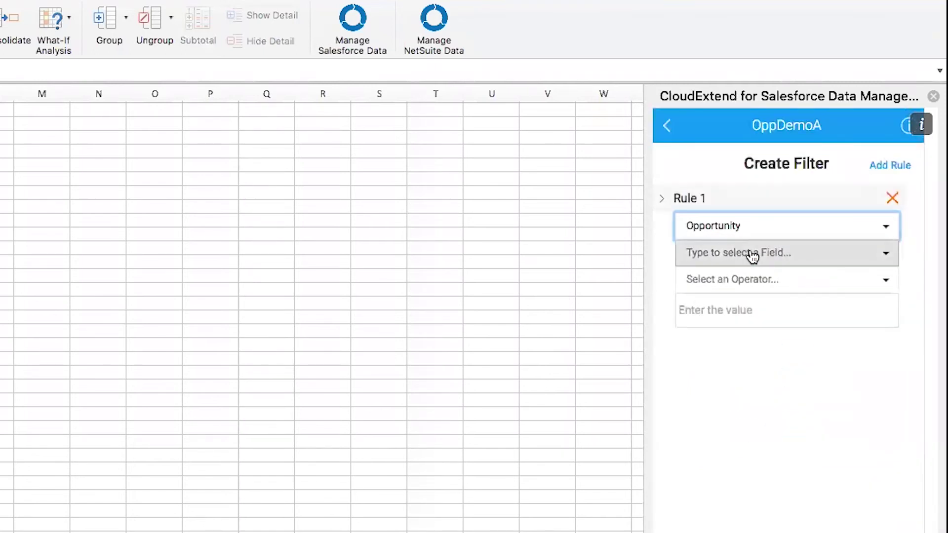
left_click(747, 257)
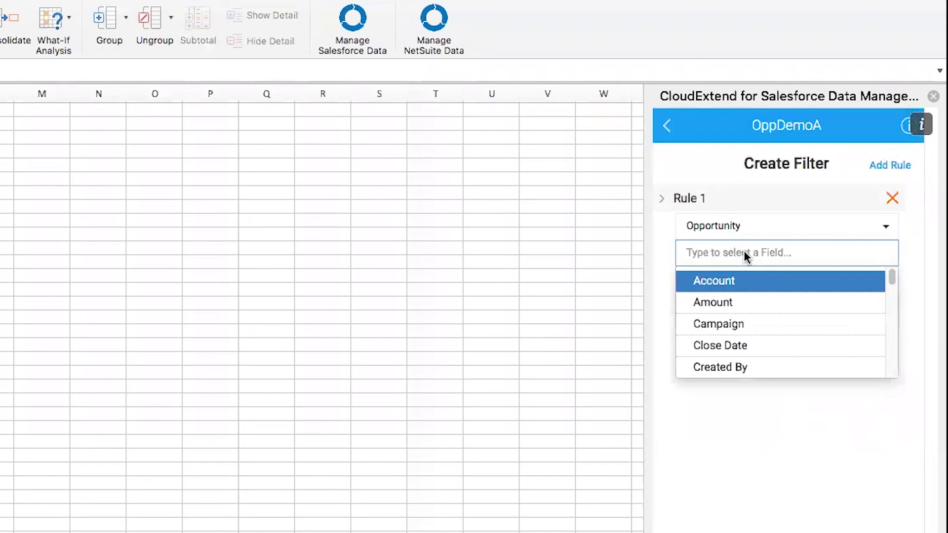
type("own")
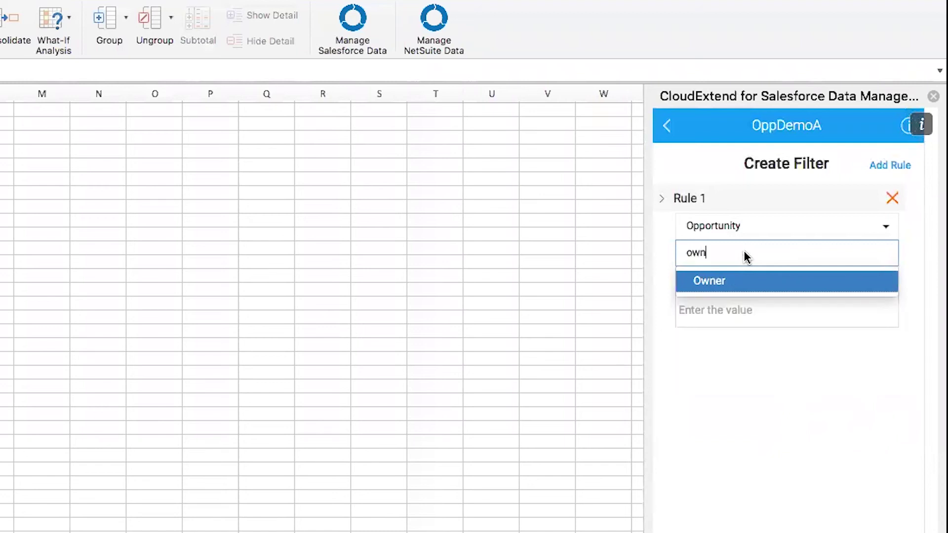
left_click(726, 290)
left_click(728, 288)
left_click(733, 308)
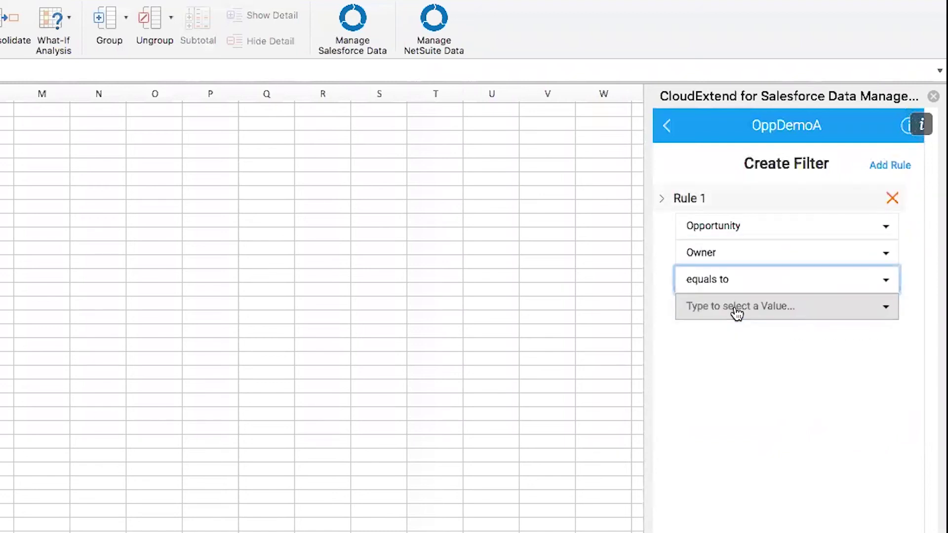
left_click(734, 312)
left_click(751, 356)
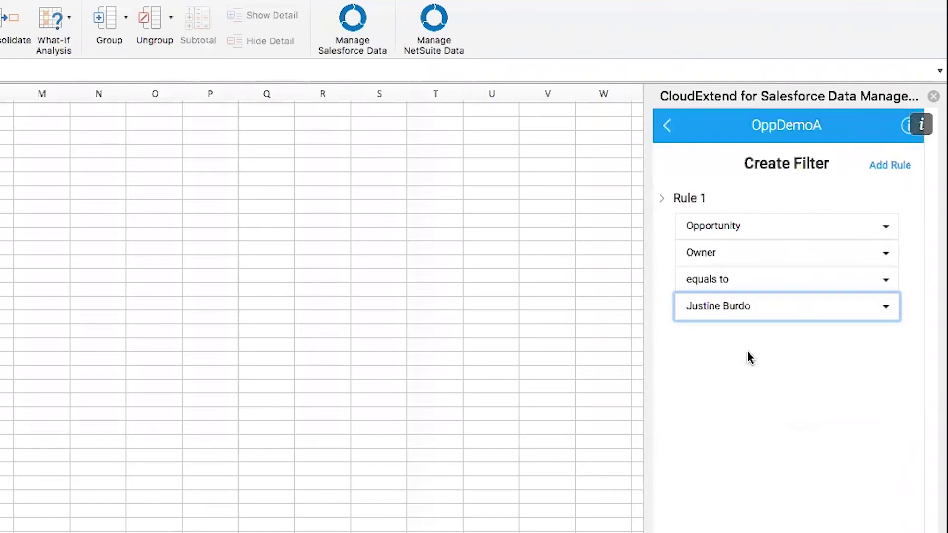
left_click(889, 166)
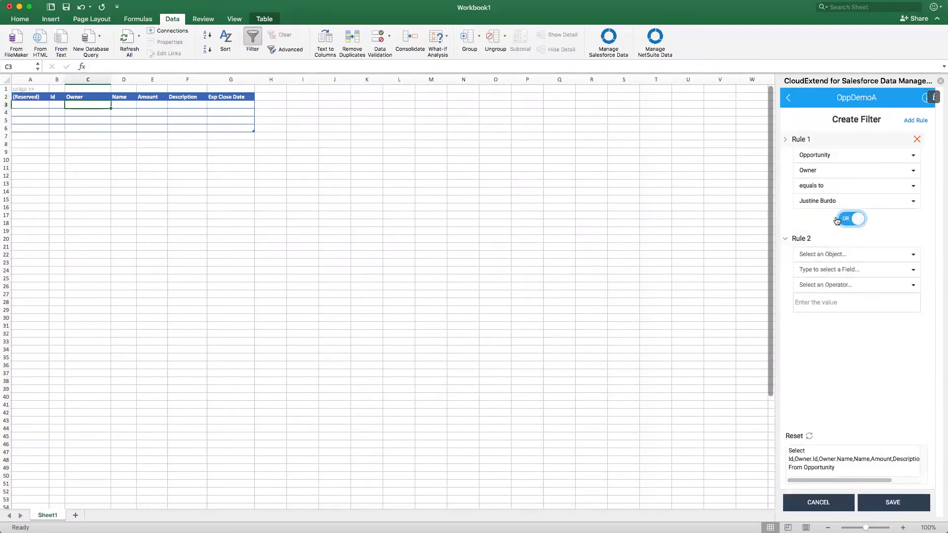
Step: Combine the rules with AND and set Rule 2 to Opportunity Stage not equal to Closed Lost
left_click(851, 221)
left_click(835, 255)
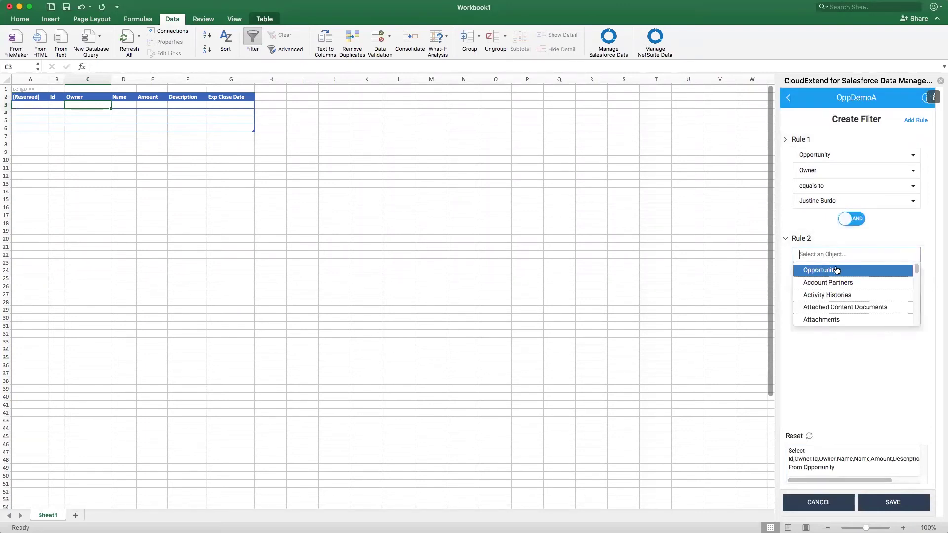
left_click(836, 270)
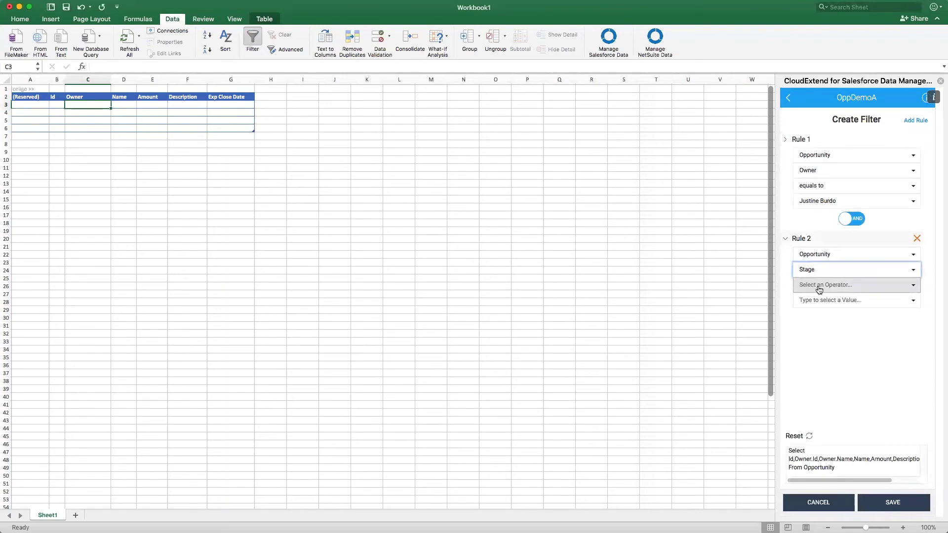
left_click(819, 289)
left_click(821, 303)
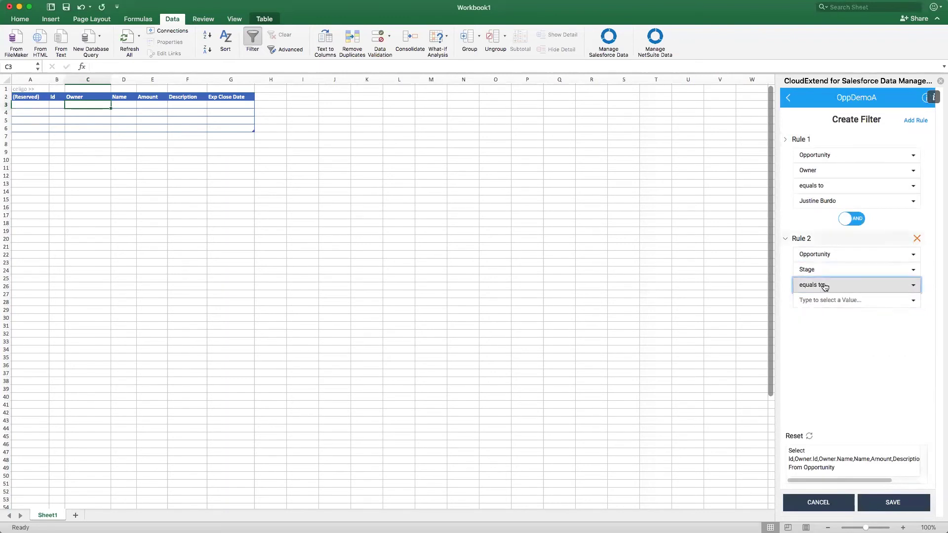
left_click(824, 287)
left_click(821, 313)
left_click(824, 301)
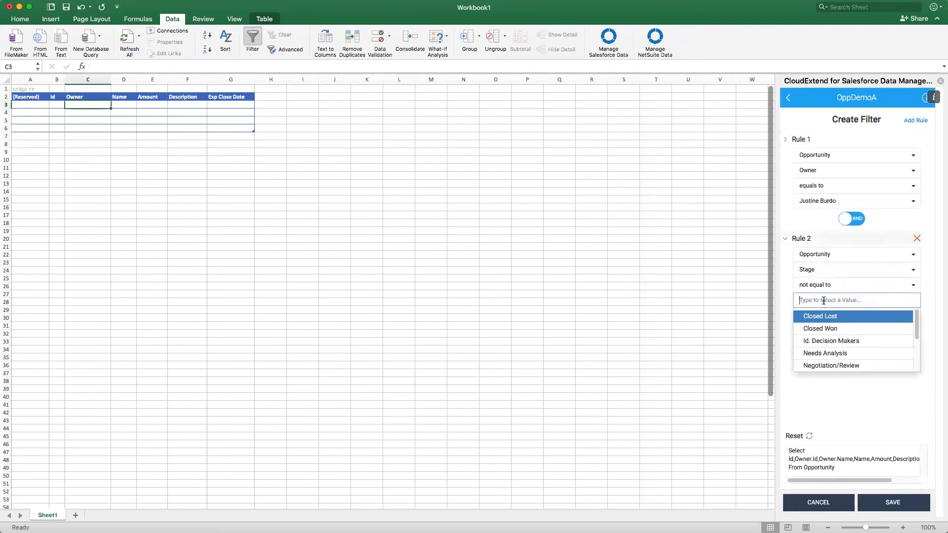
left_click(825, 318)
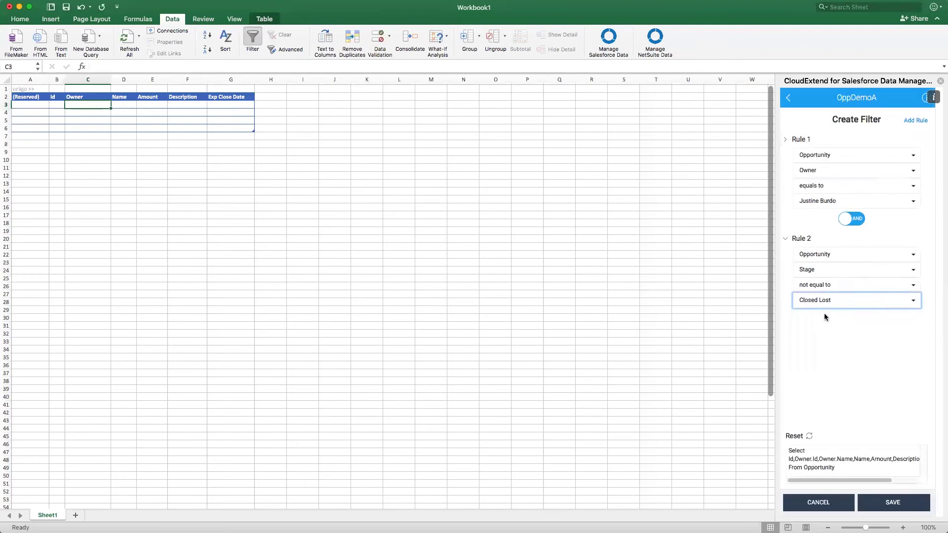
Step: Add Rule 3 as Opportunity Stage not equal to Closed Won, joined to Rule 2 with AND
left_click(921, 122)
left_click(837, 355)
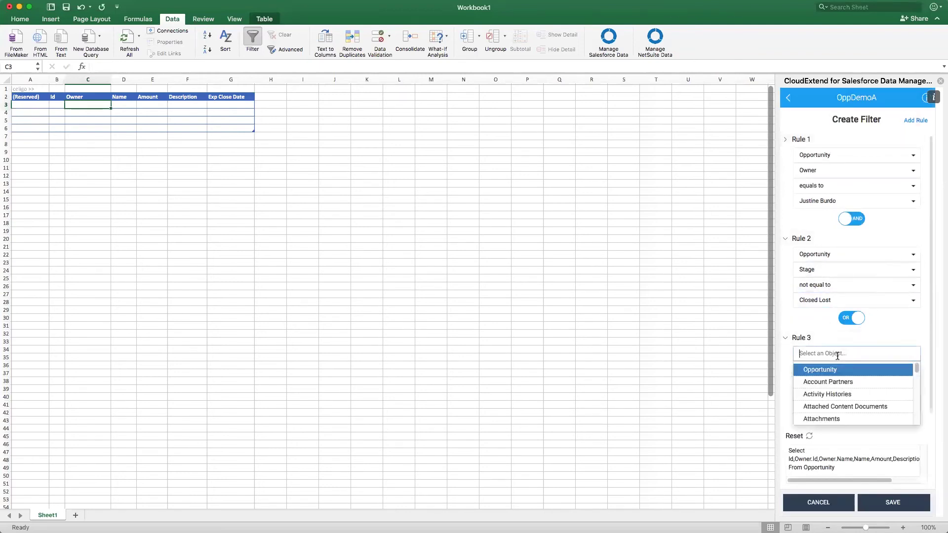
left_click(835, 371)
left_click(833, 369)
type("sta")
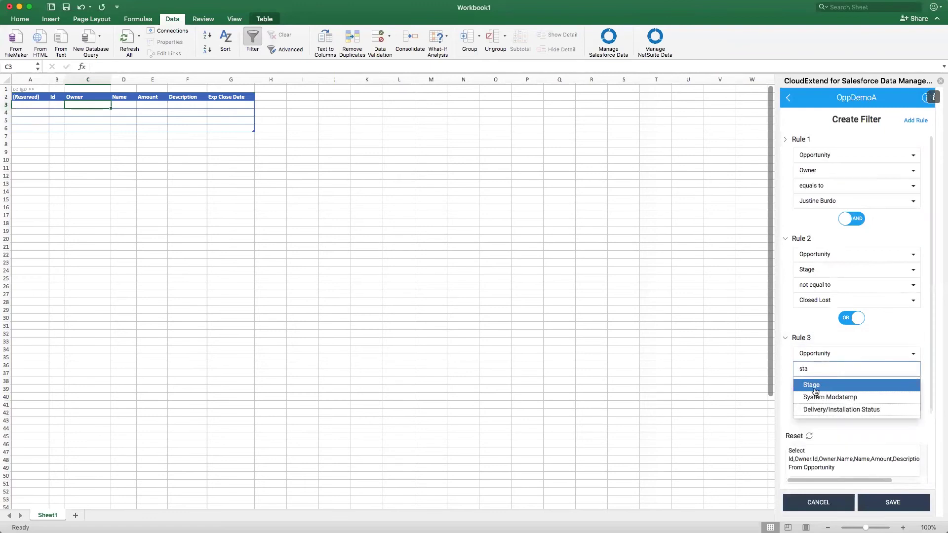
left_click(815, 391)
left_click(831, 385)
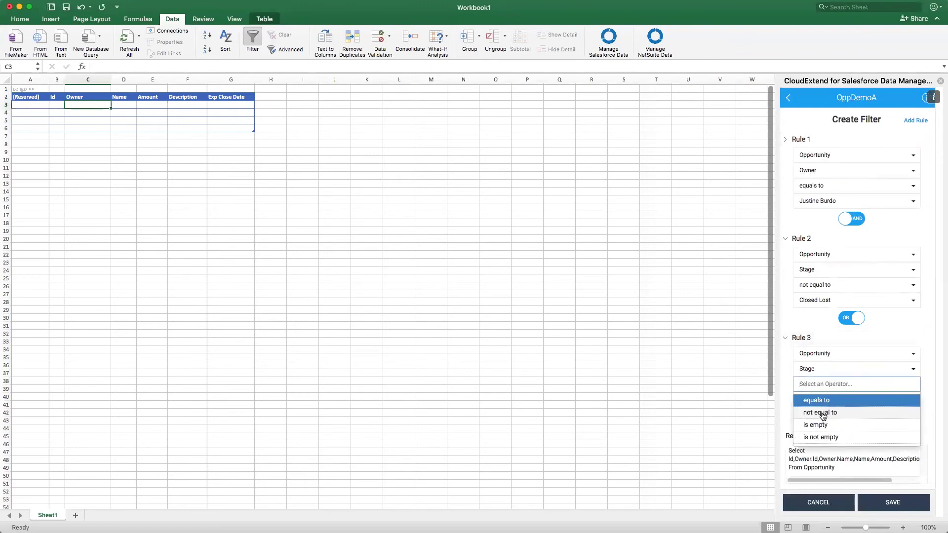
left_click(823, 416)
left_click(830, 399)
left_click(828, 427)
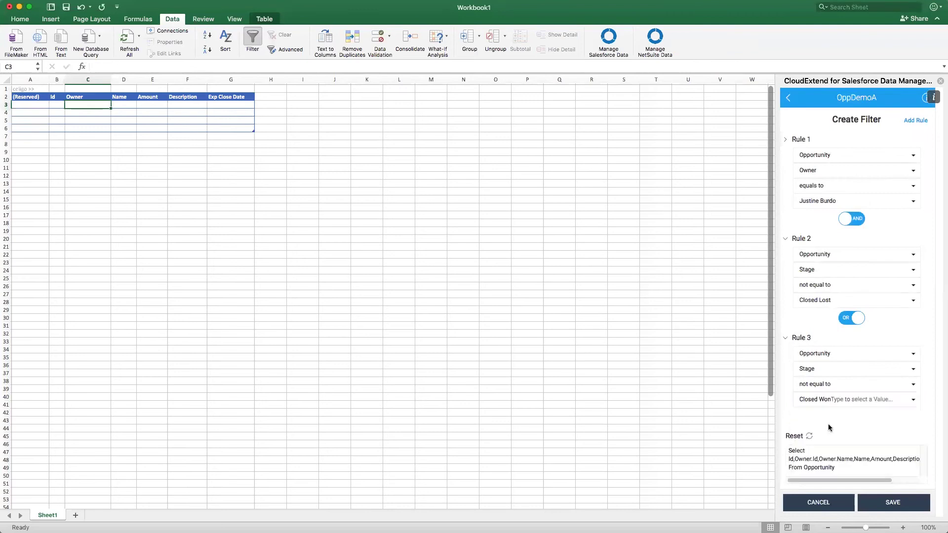
left_click(847, 326)
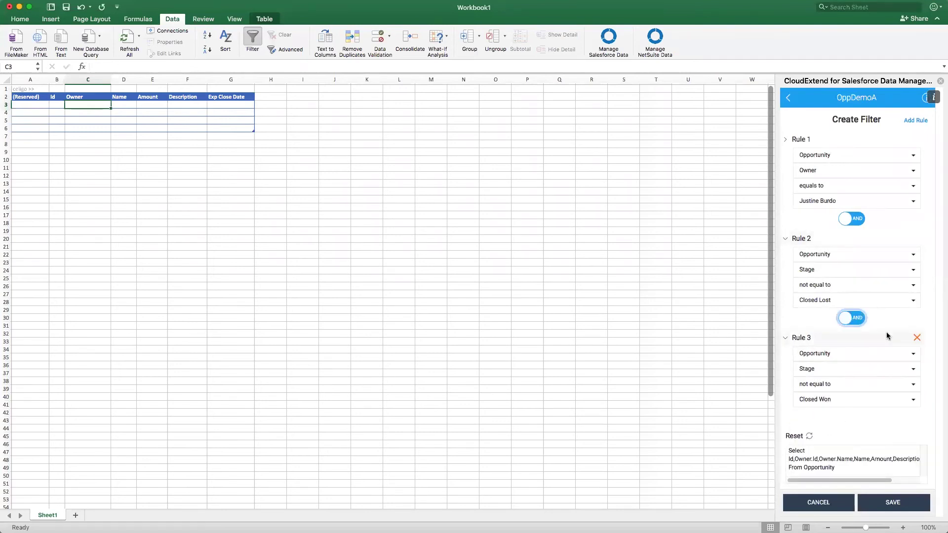
Step: Save the three-rule filter, review its SOQL query, and go back to the Download view
left_click(893, 503)
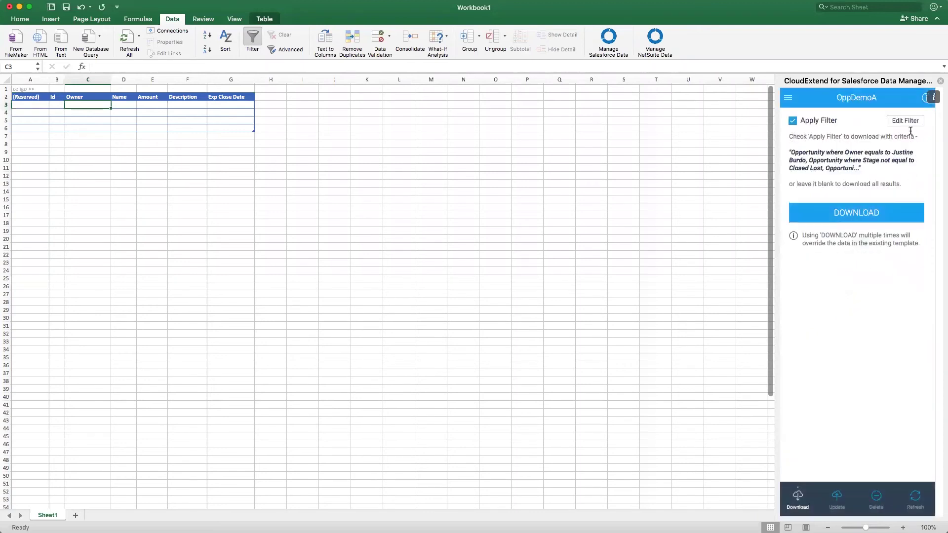
left_click(908, 123)
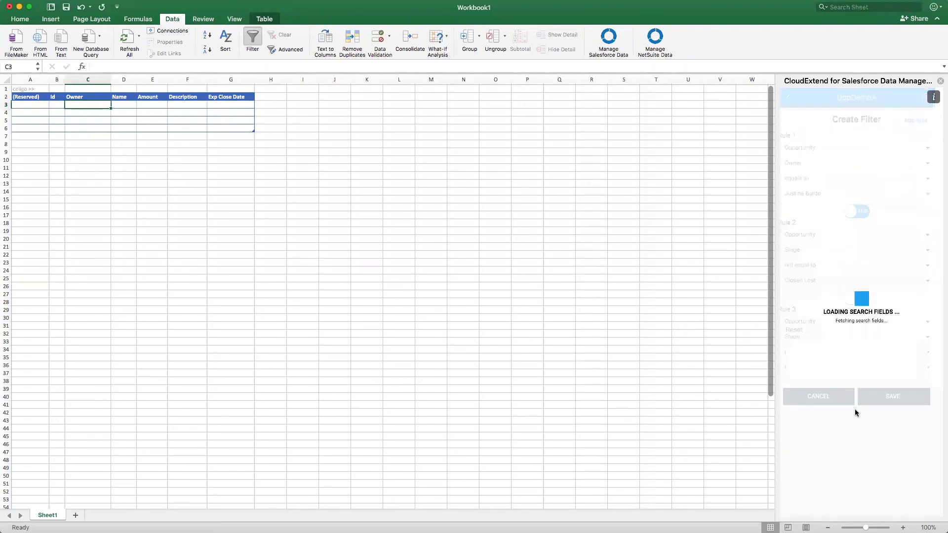
scroll(882, 465, "down", 2)
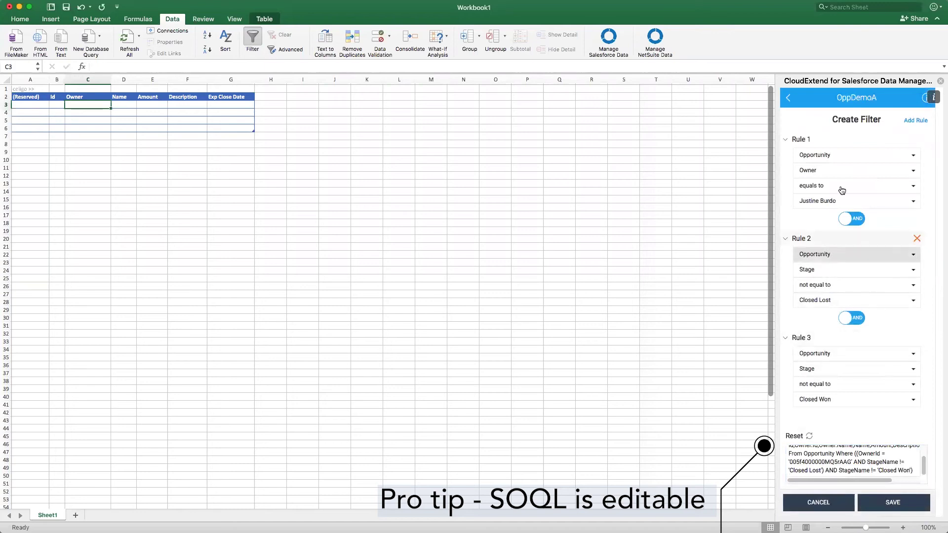
left_click(789, 98)
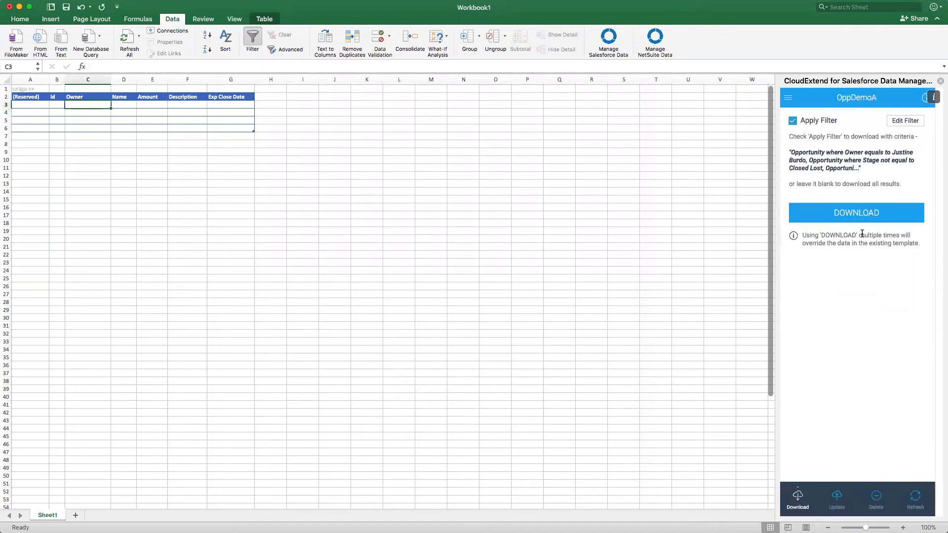
Step: Download the filtered opportunities and enter the new owner's name in cell C3
left_click(862, 216)
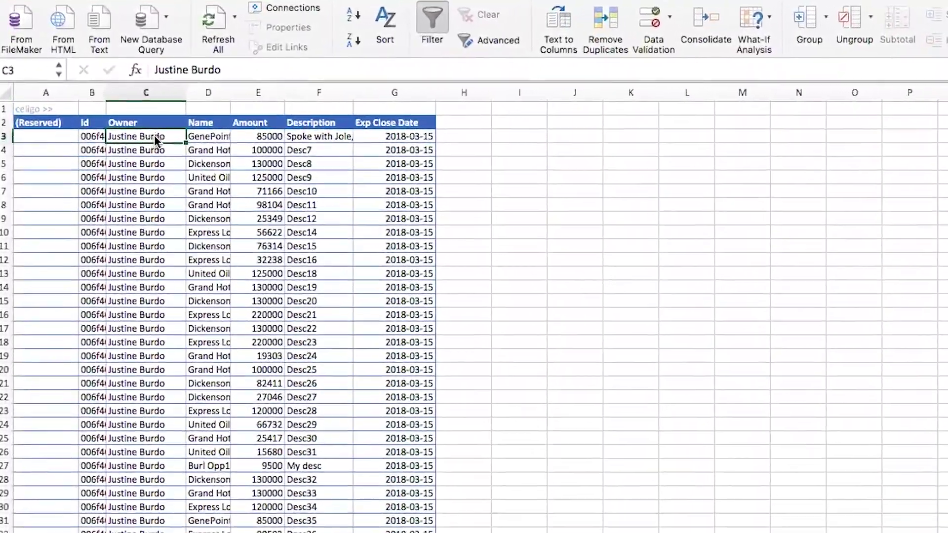
type("chris")
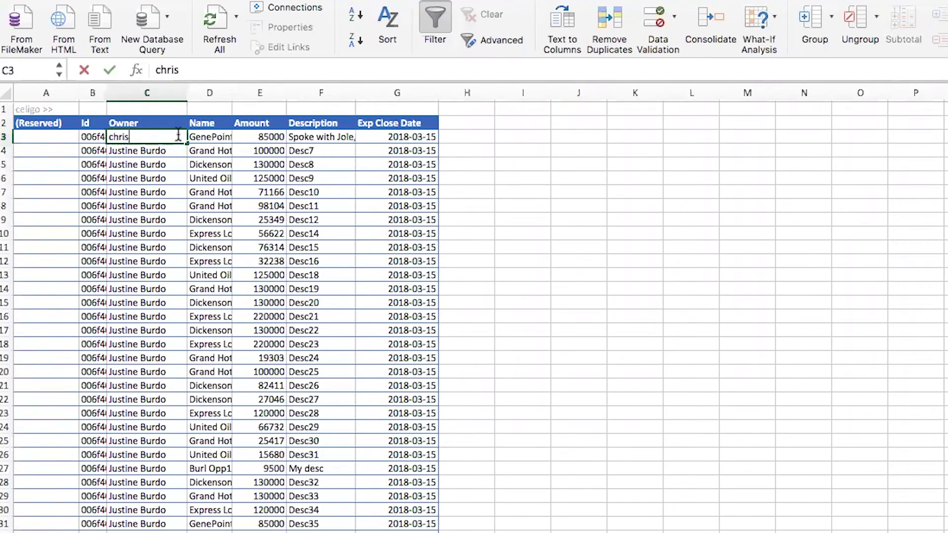
key("Tab")
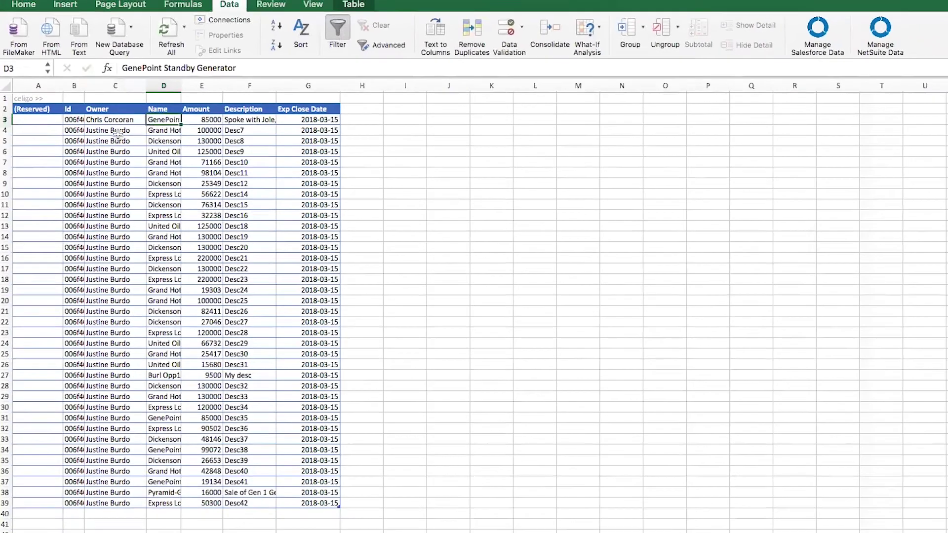
Step: Give C4 the same new owner, picked from the Salesforce owner values list
left_click(118, 132)
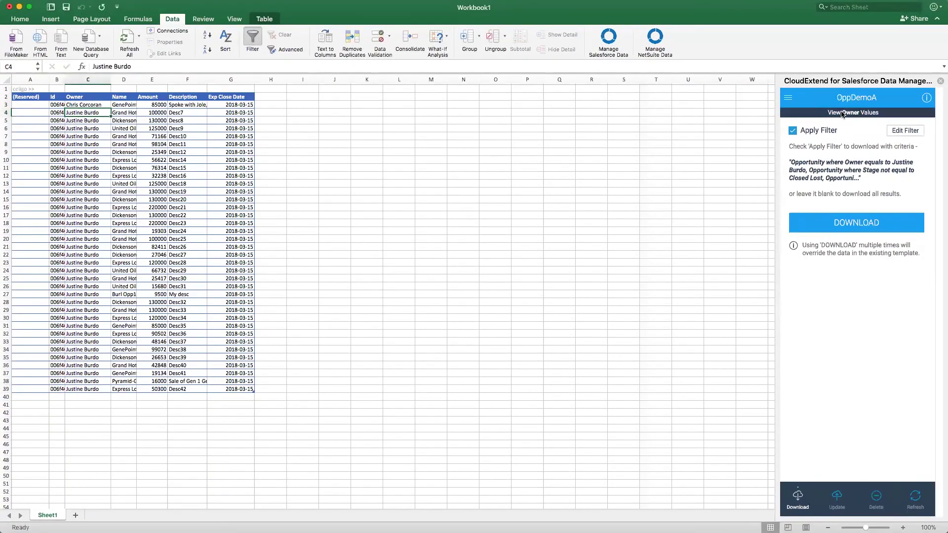
left_click(843, 113)
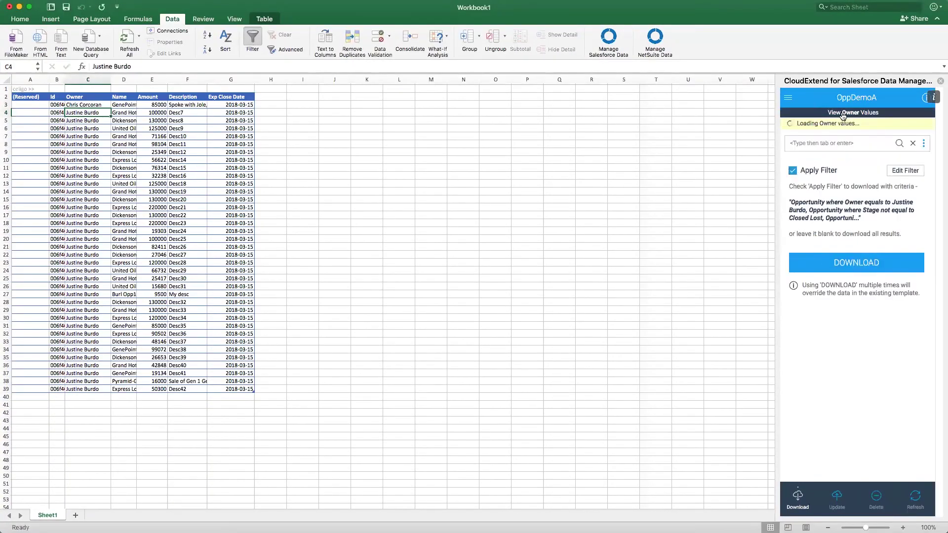
left_click(913, 132)
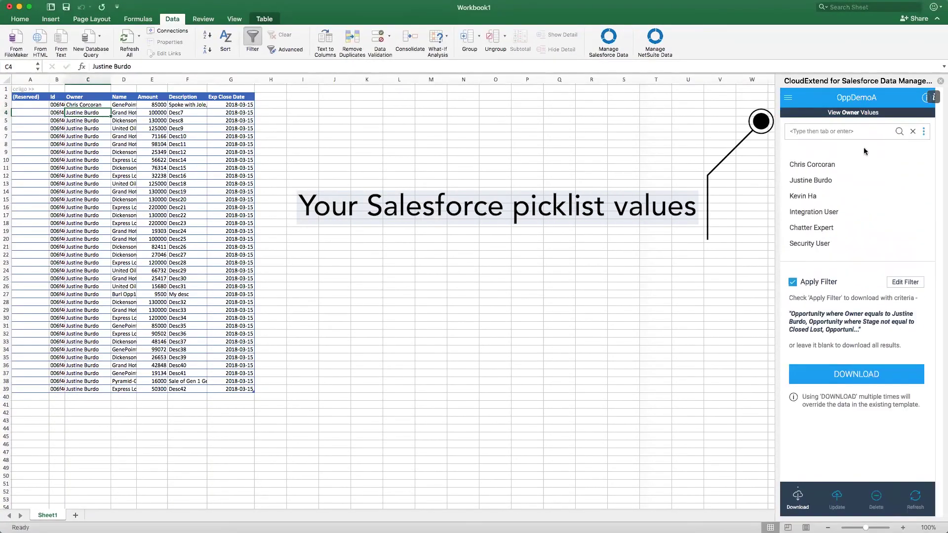
left_click(828, 165)
left_click(228, 103)
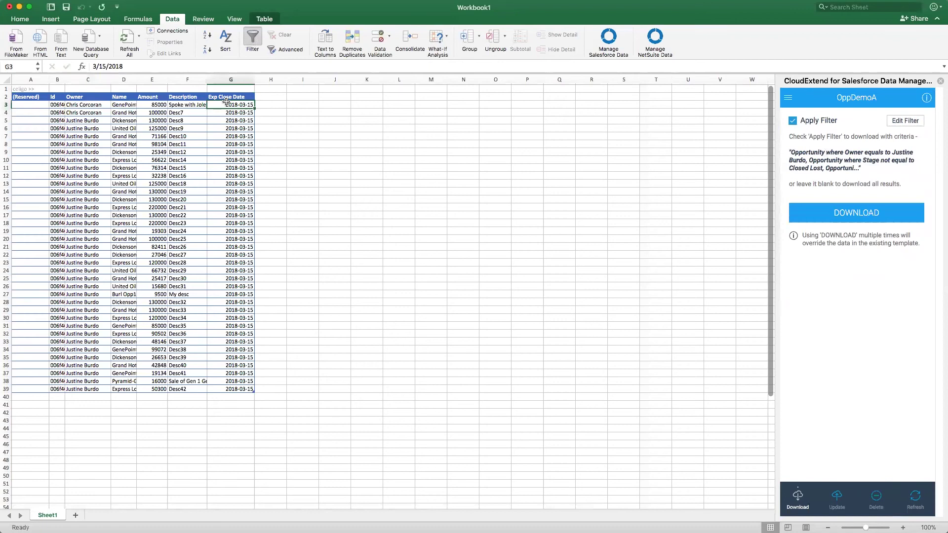
Step: Enter 4/10/18 in G3 and copy it down G4:G39 so every close date reads 2018-04-10
type("4/10/")
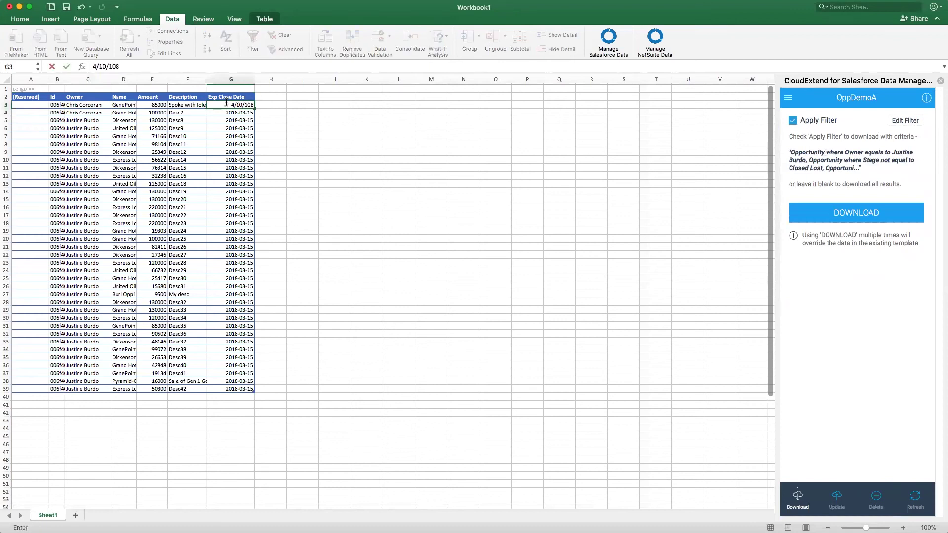
type("18")
key("Return")
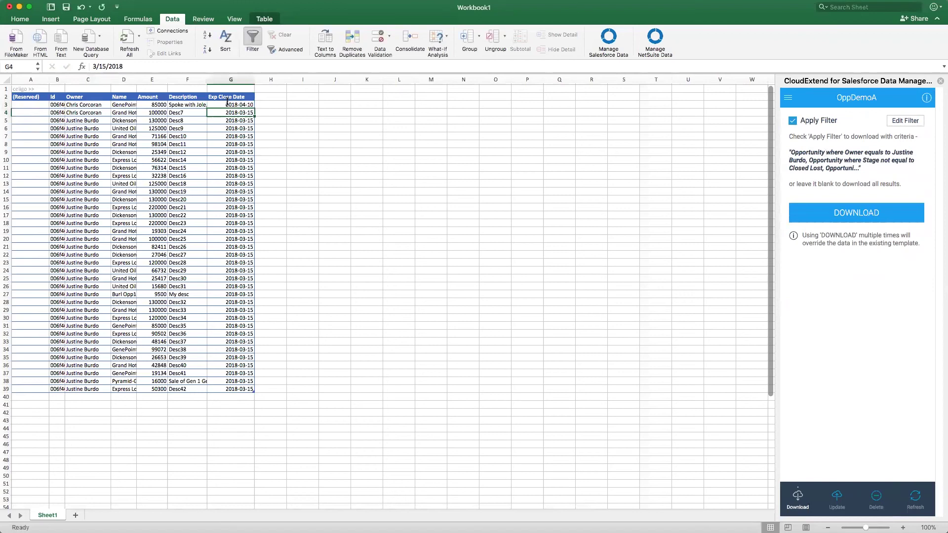
left_click(226, 102)
key("super+c")
left_click_drag(242, 114, 248, 390)
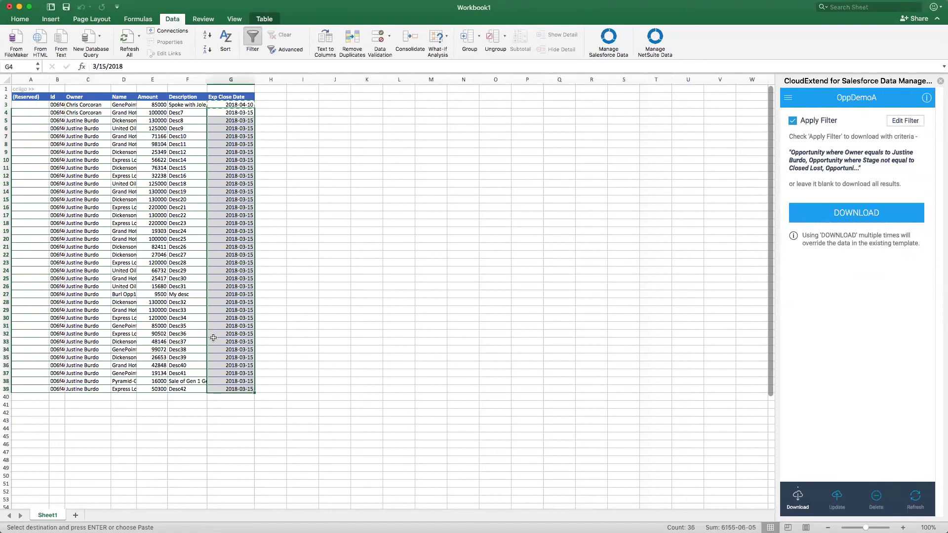
key("Return")
scroll(231, 375, "down", 1)
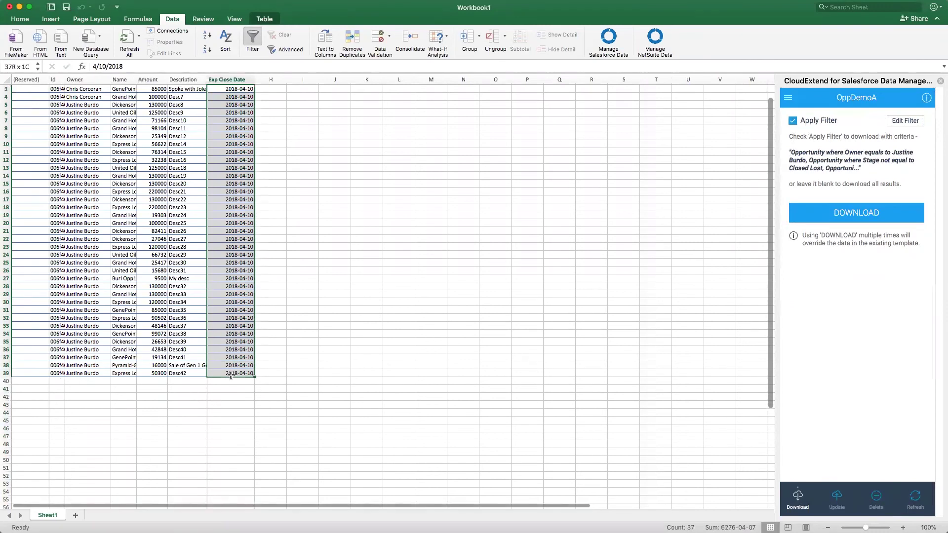
left_click_drag(230, 375, 230, 369)
scroll(230, 370, "up", 1)
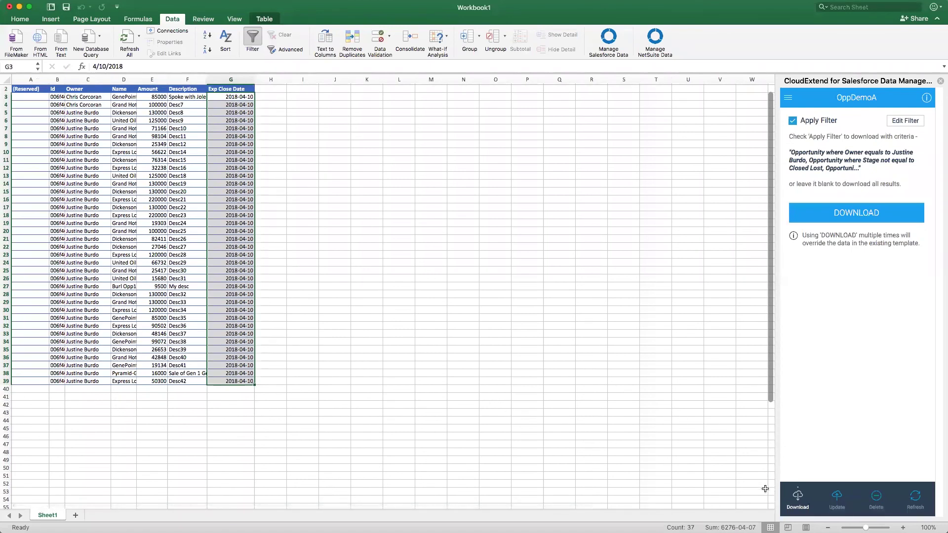
Step: Switch CloudExtend to Update, widen column B for full Ids, and upsert all rows to Salesforce
left_click(837, 499)
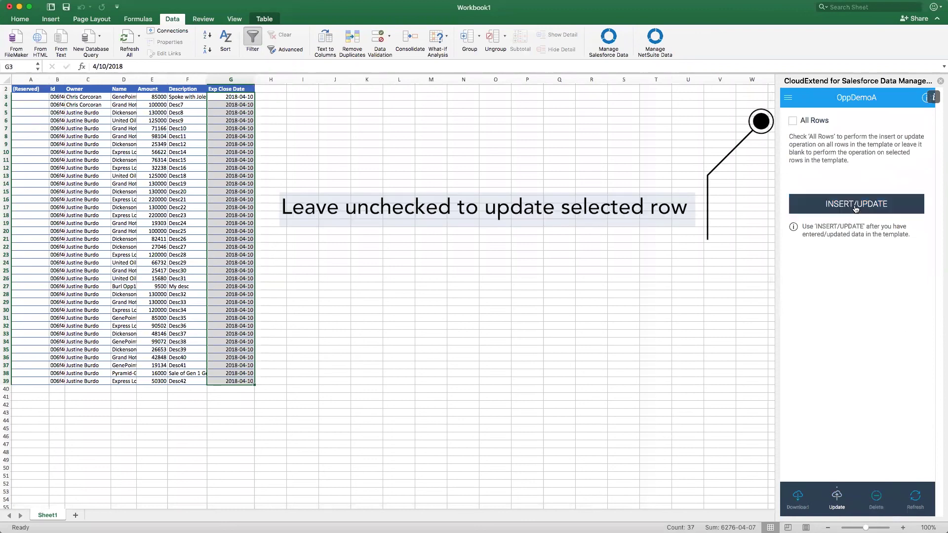
left_click(228, 129)
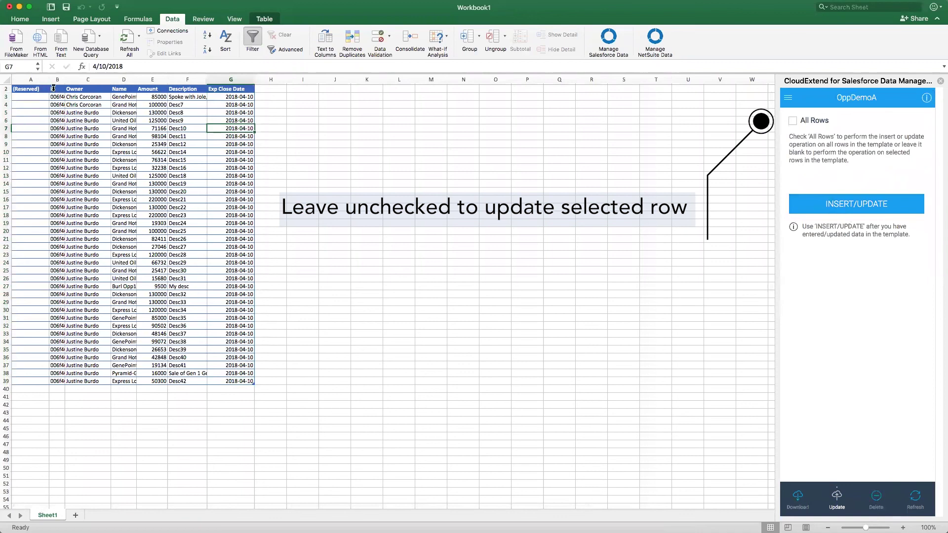
left_click_drag(65, 79, 112, 80)
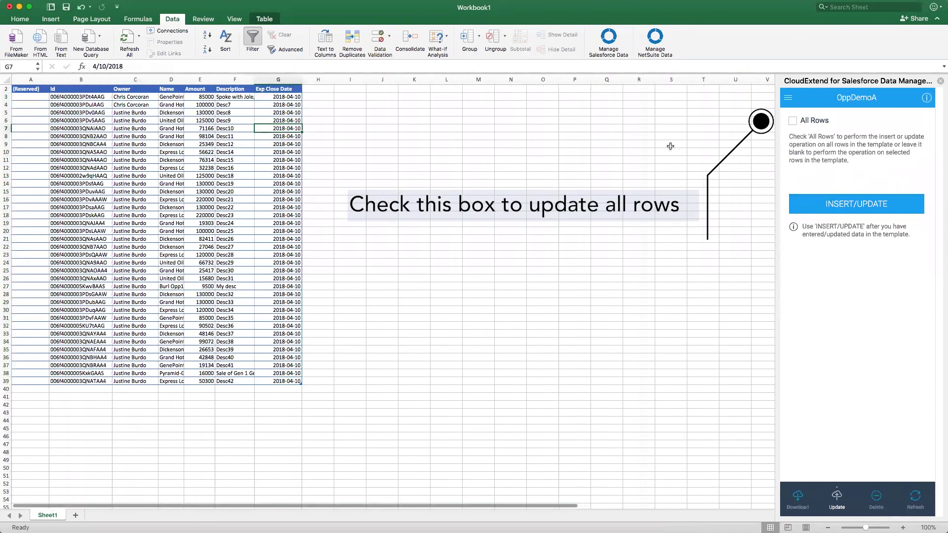
left_click(793, 122)
left_click(846, 204)
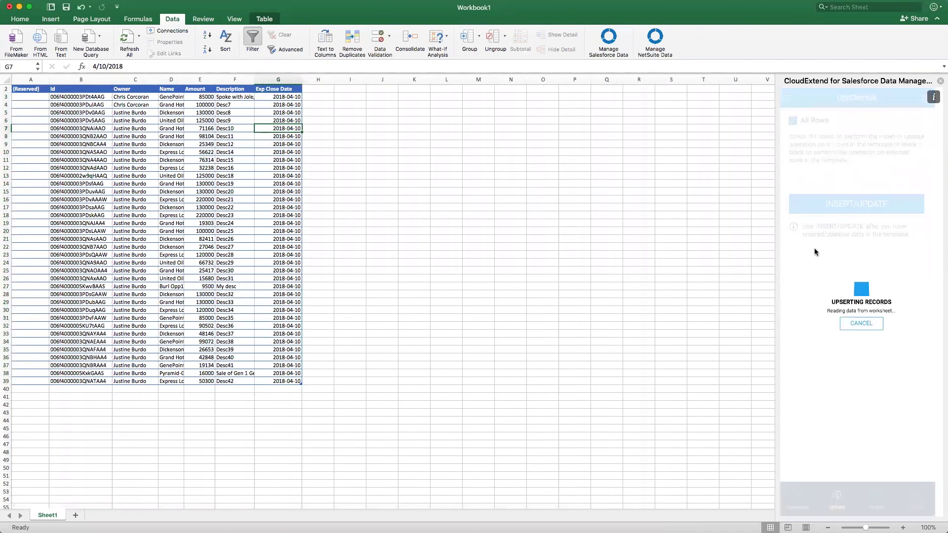